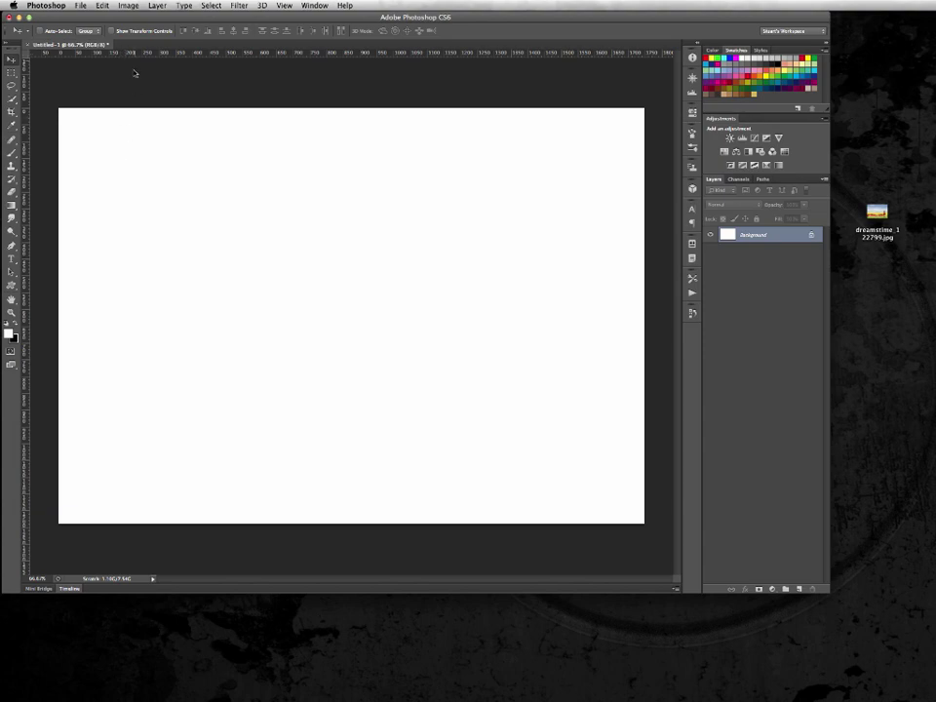
Check the image size with the document size shown in millimetres.
click(128, 7)
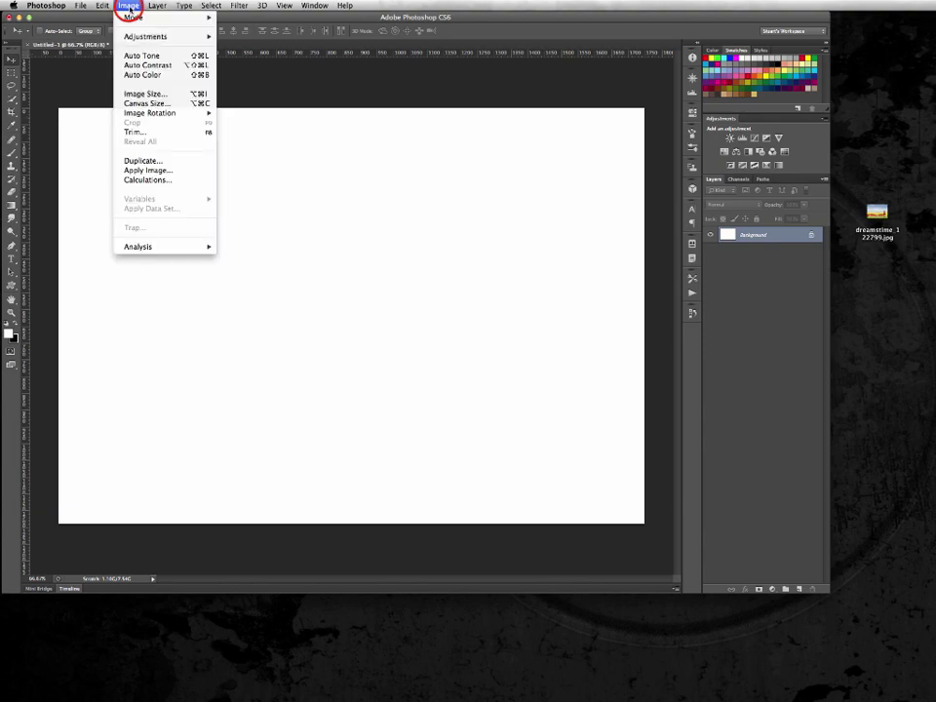
click(174, 94)
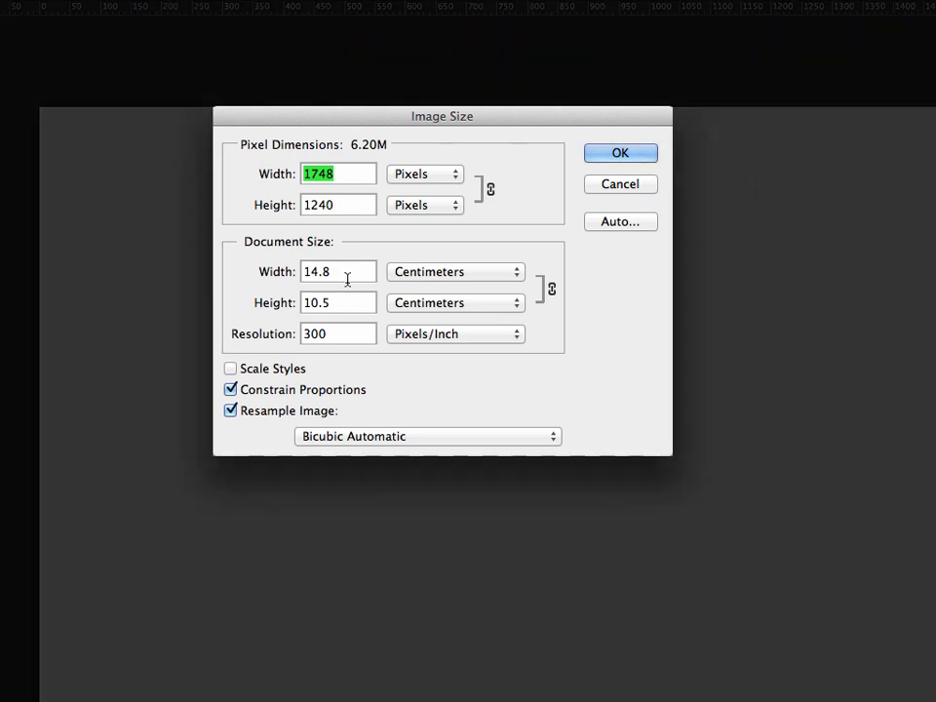
click(409, 278)
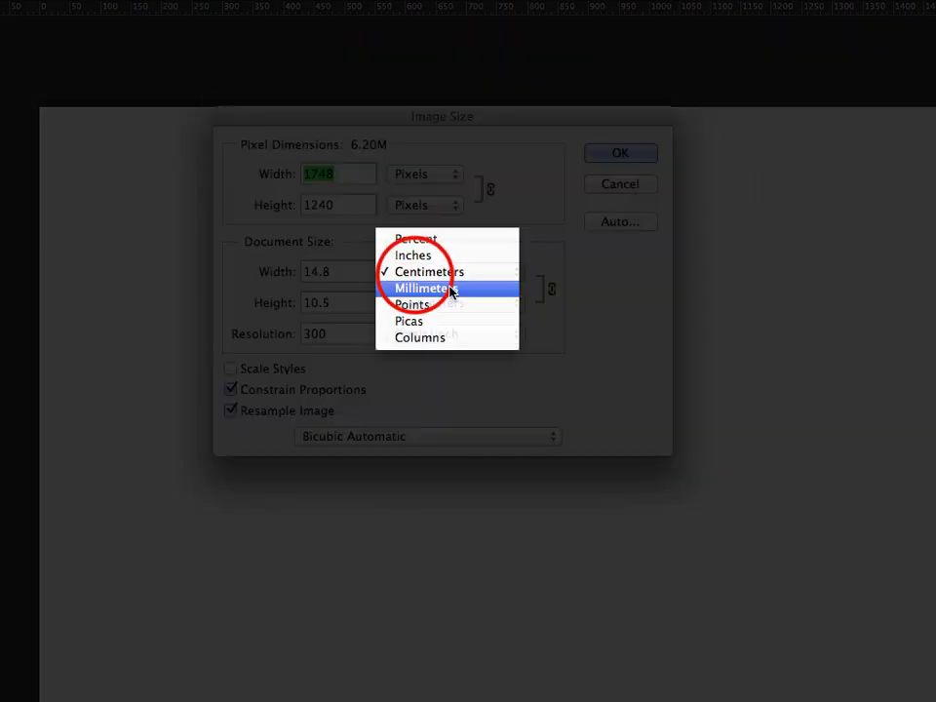
click(418, 289)
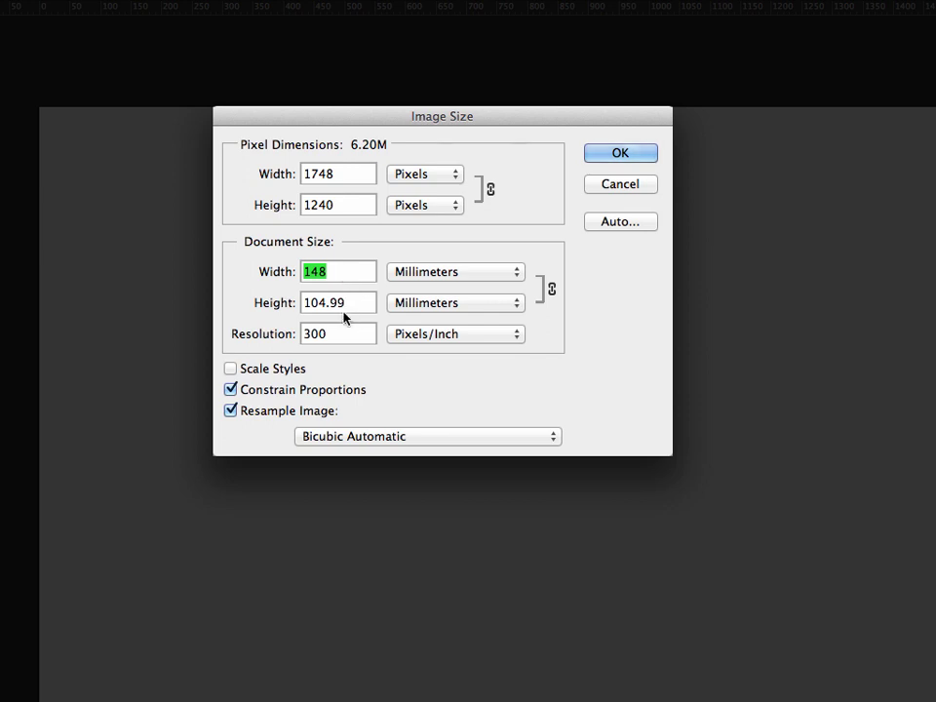
drag(349, 120, 370, 158)
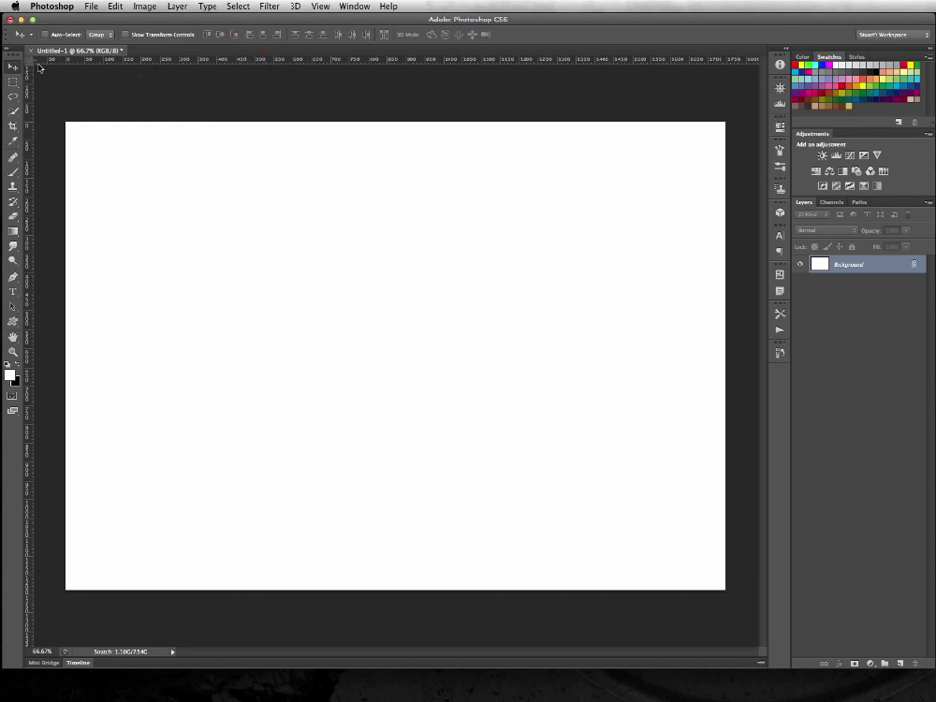
Keep rulers on and add guides along the canvas top, bottom and left edges.
click(319, 6)
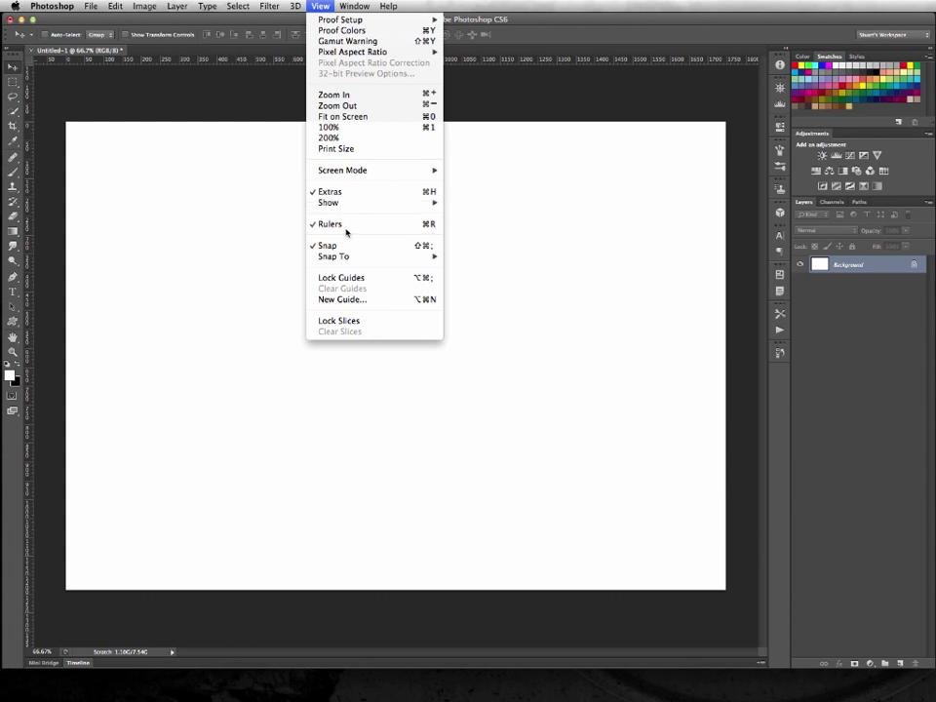
click(200, 231)
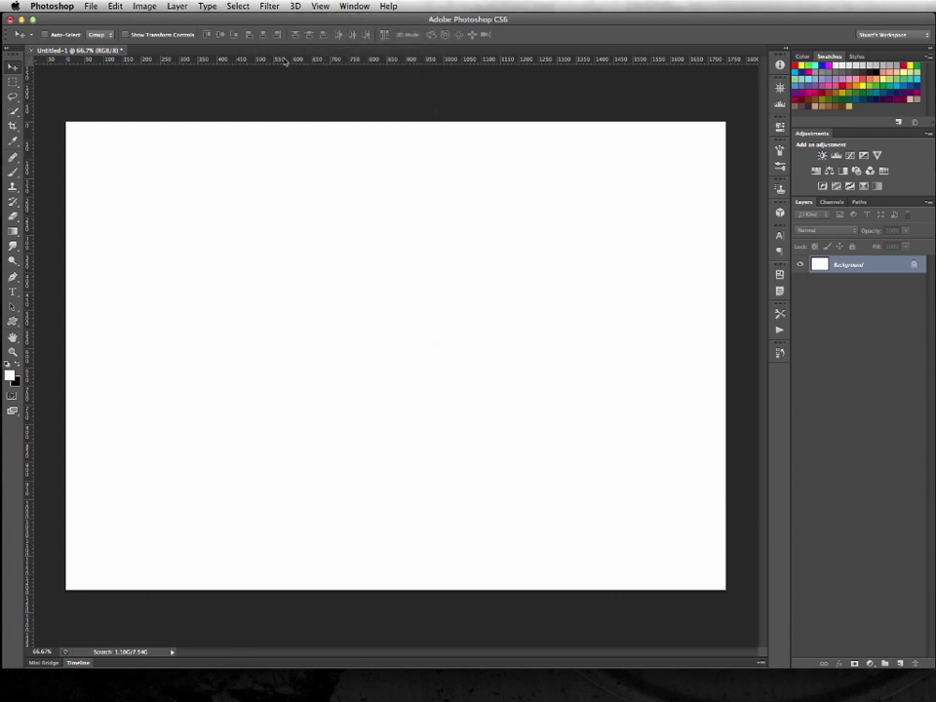
drag(287, 62, 294, 121)
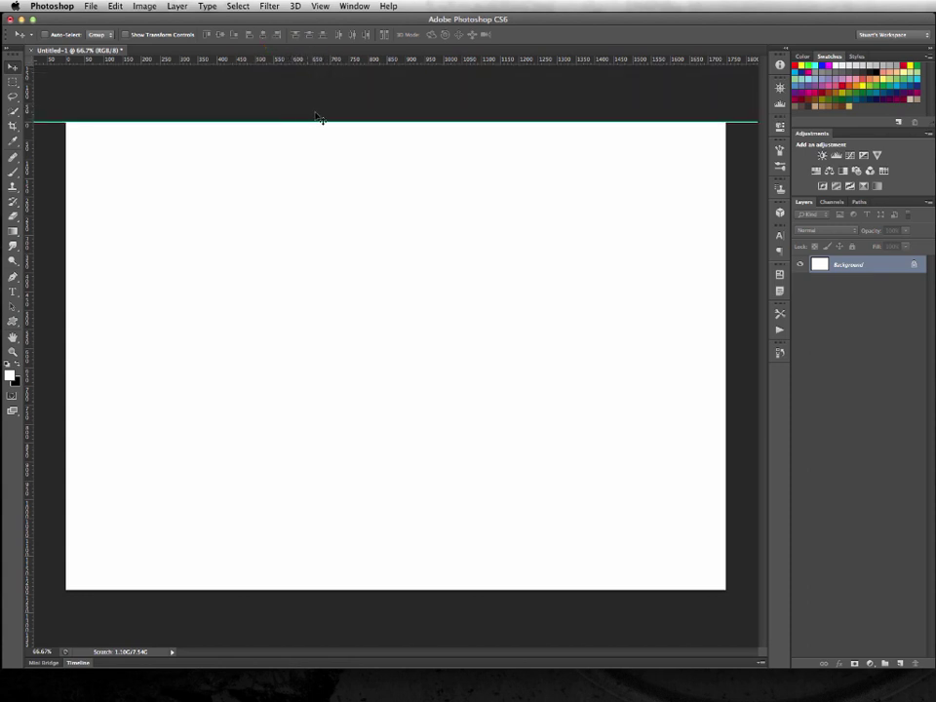
drag(308, 60, 382, 589)
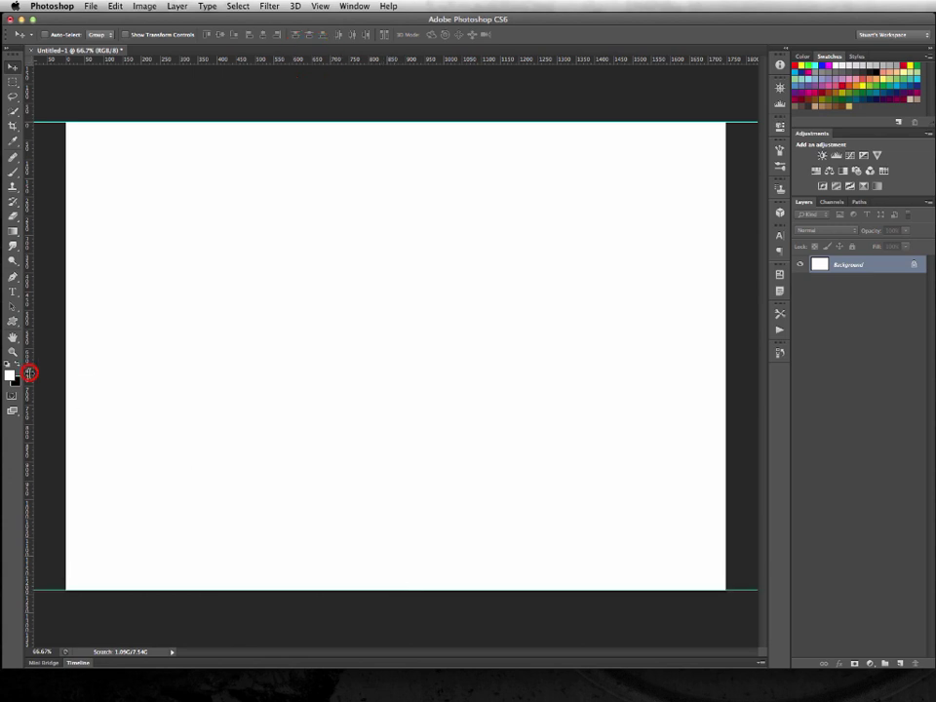
drag(31, 372, 726, 306)
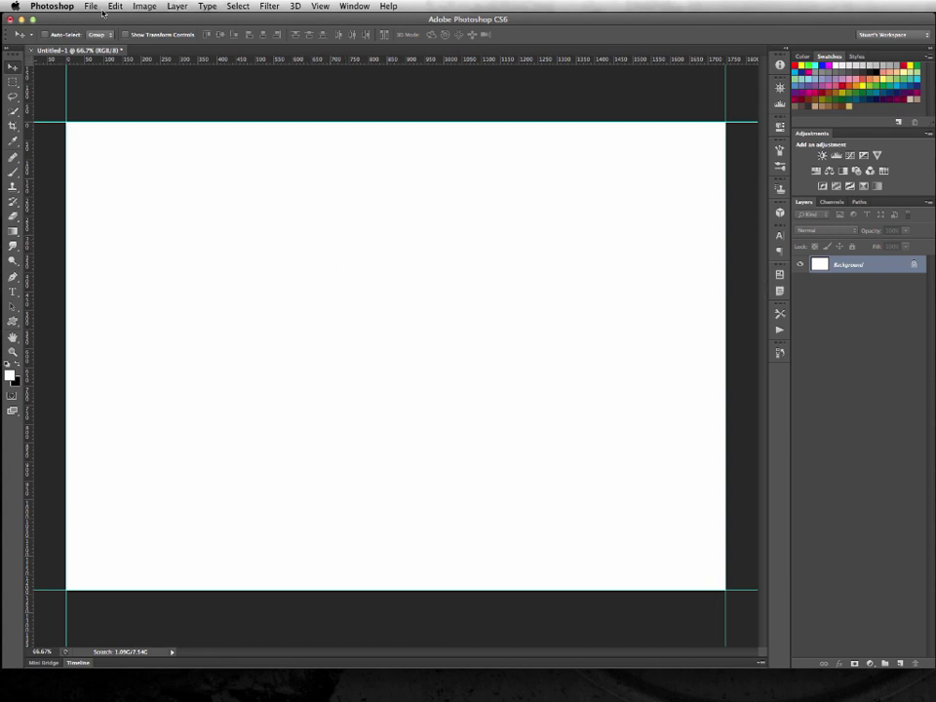
Open Canvas Size and toggle Relative to compare actual and relative sizing.
click(144, 6)
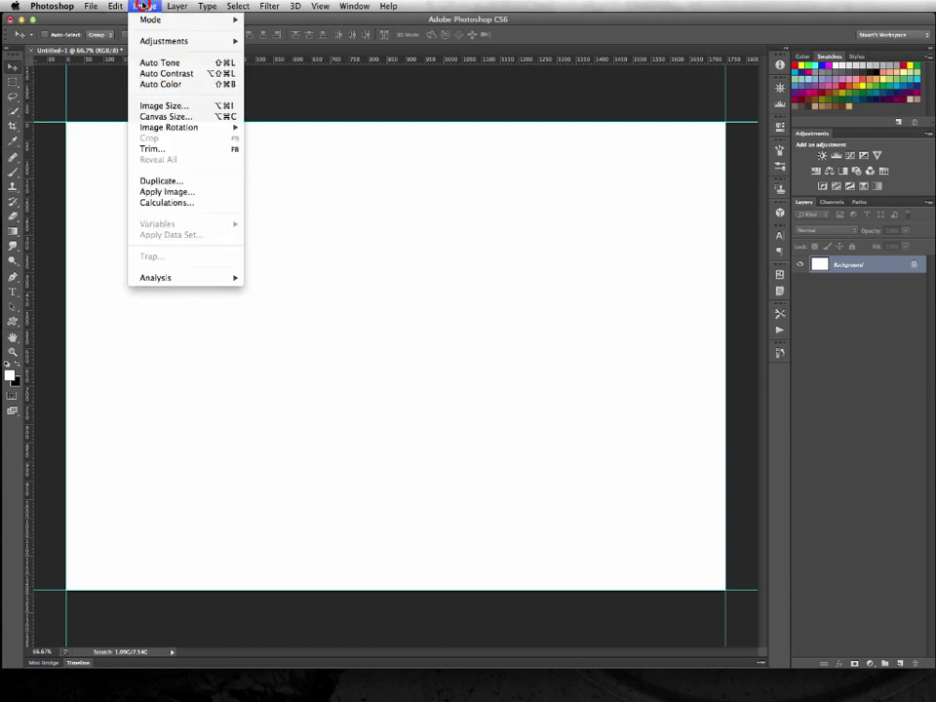
click(166, 116)
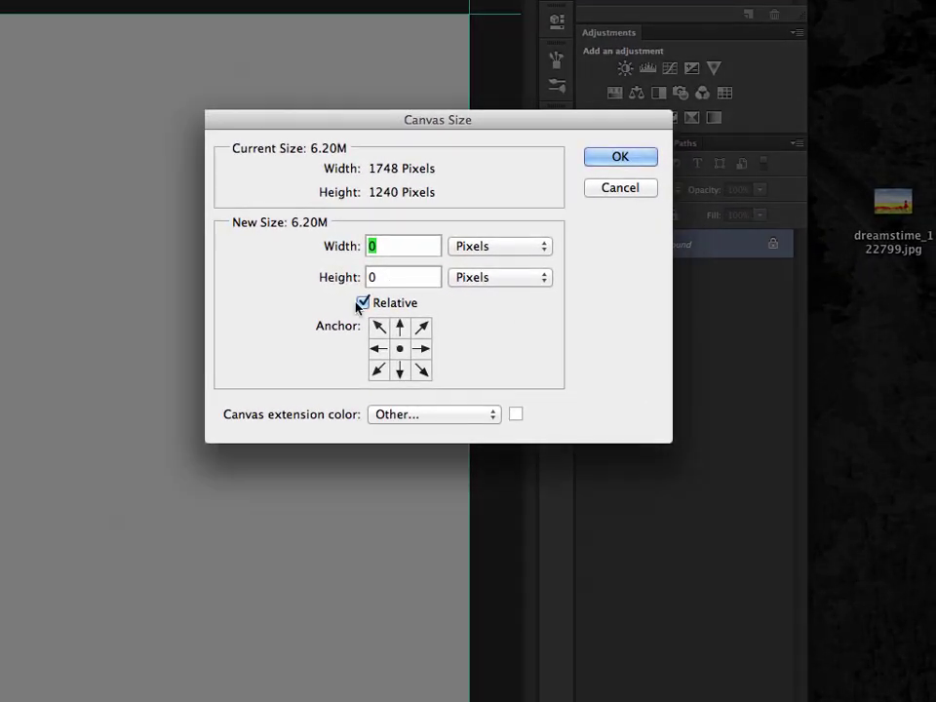
click(386, 302)
click(386, 302)
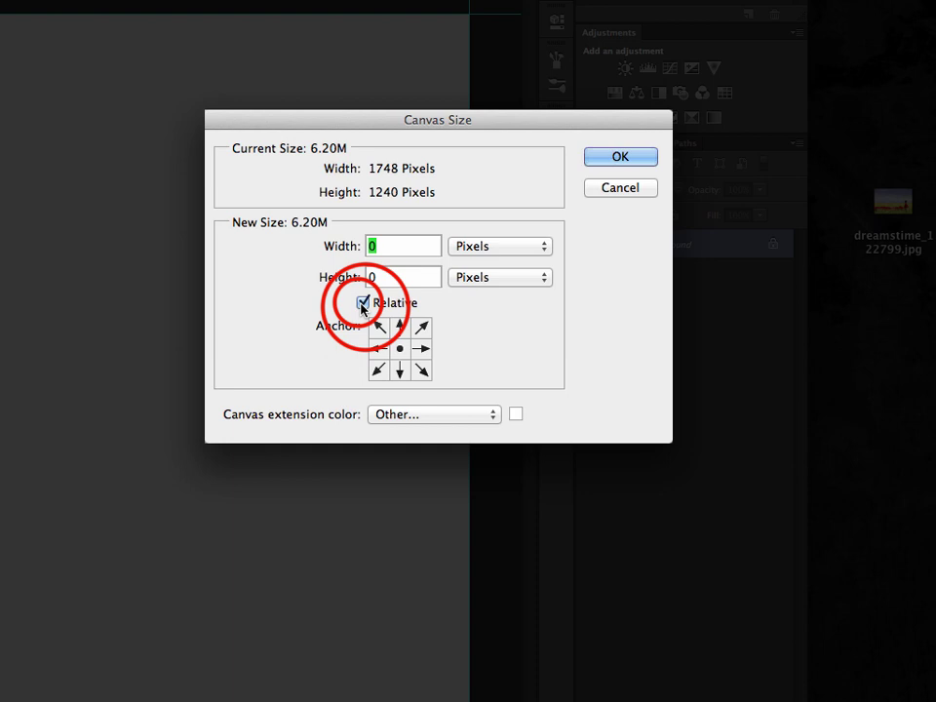
click(362, 303)
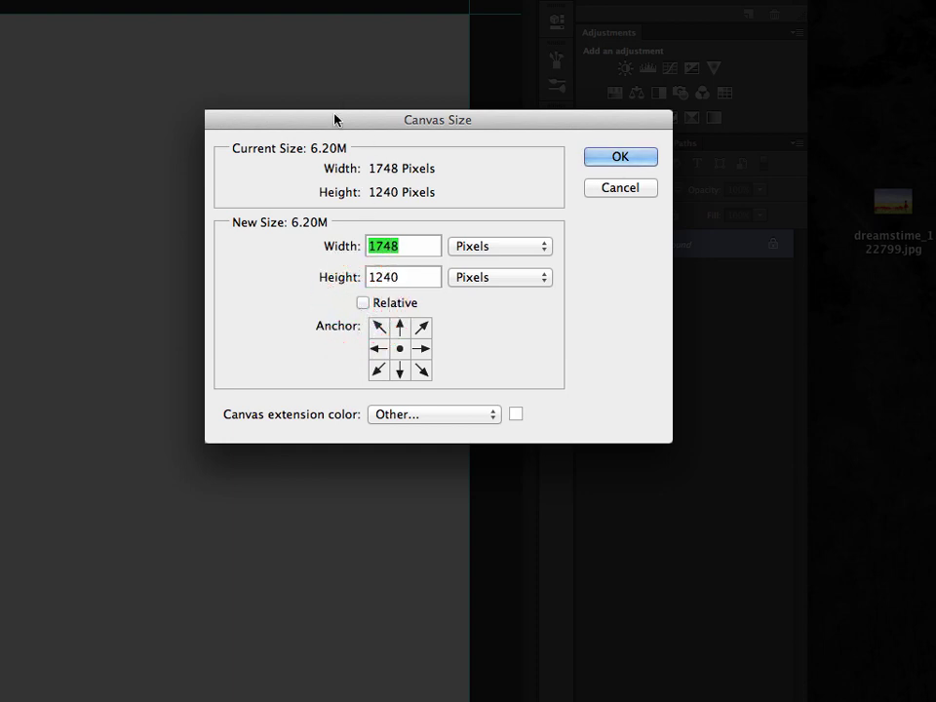
drag(334, 119, 235, 235)
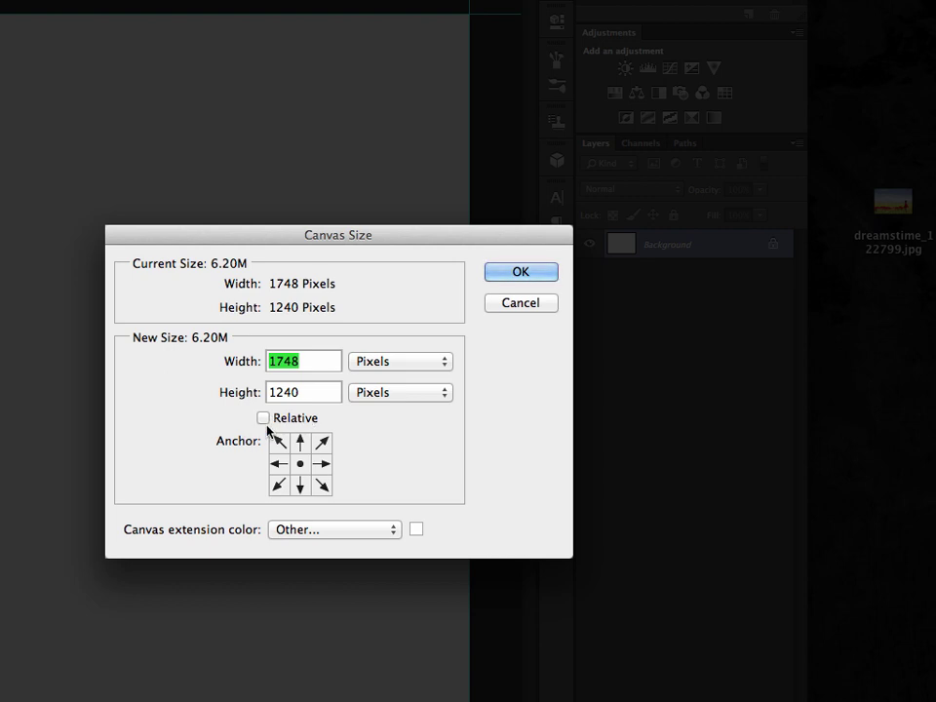
Add 6 mm relative width and 6 mm height to the canvas.
click(366, 372)
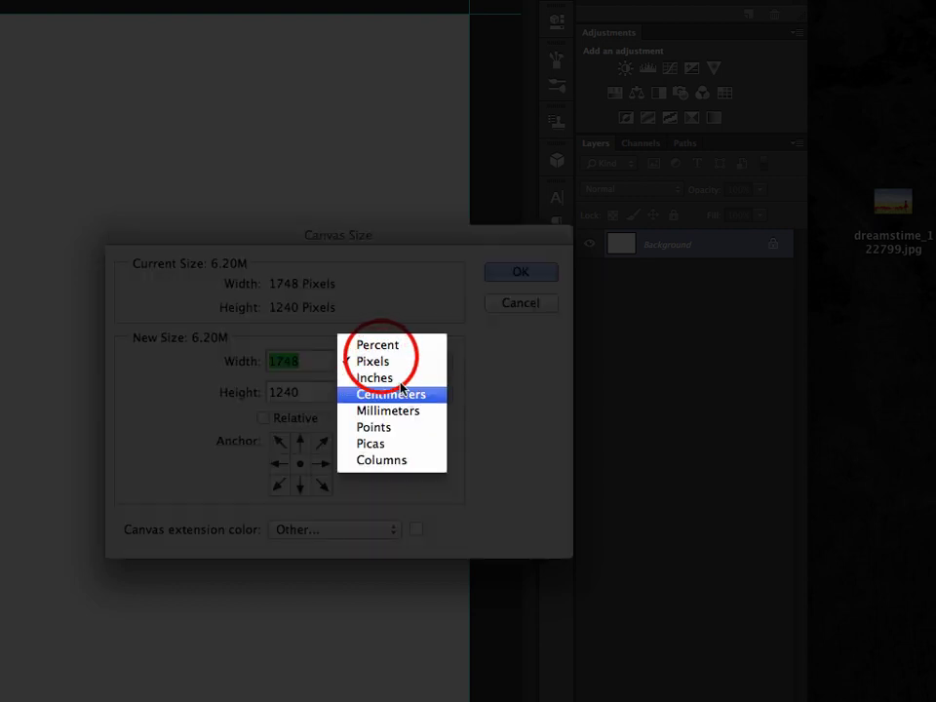
click(419, 410)
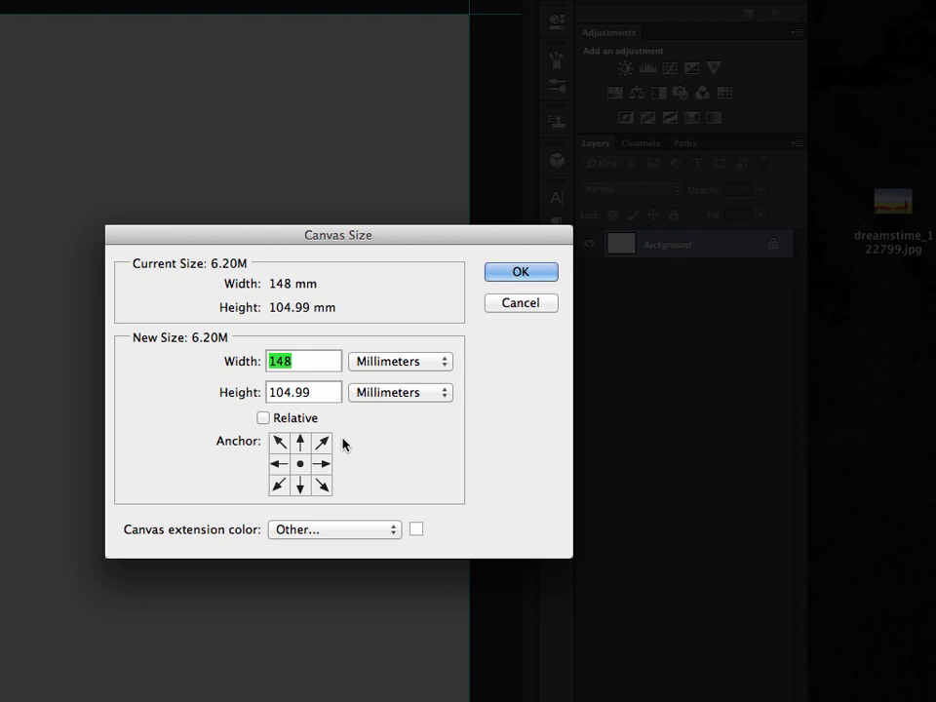
click(261, 418)
click(289, 361)
double_click(290, 361)
text(6)
double_click(290, 390)
text(6)
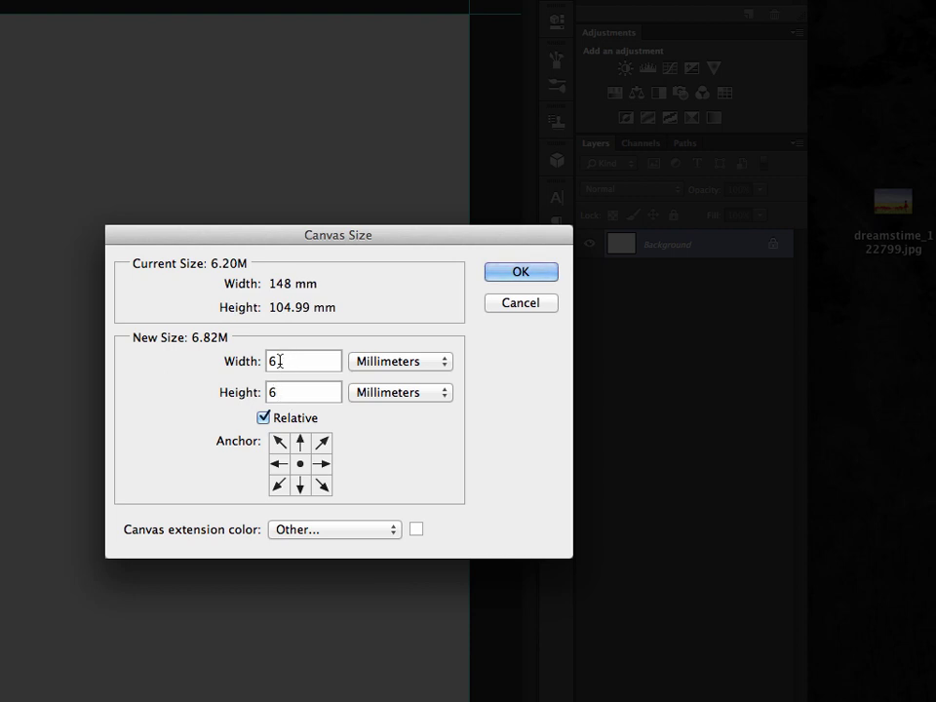
click(520, 275)
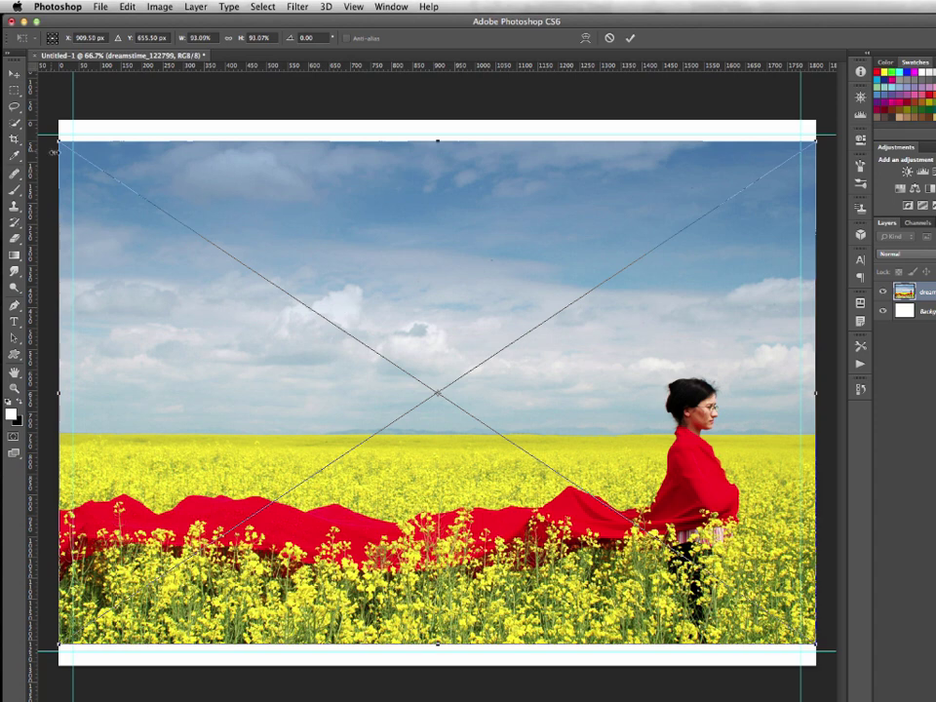
Enlarge the placed photo to about 102% to cover the bleed, and commit it.
drag(58, 141, 23, 110)
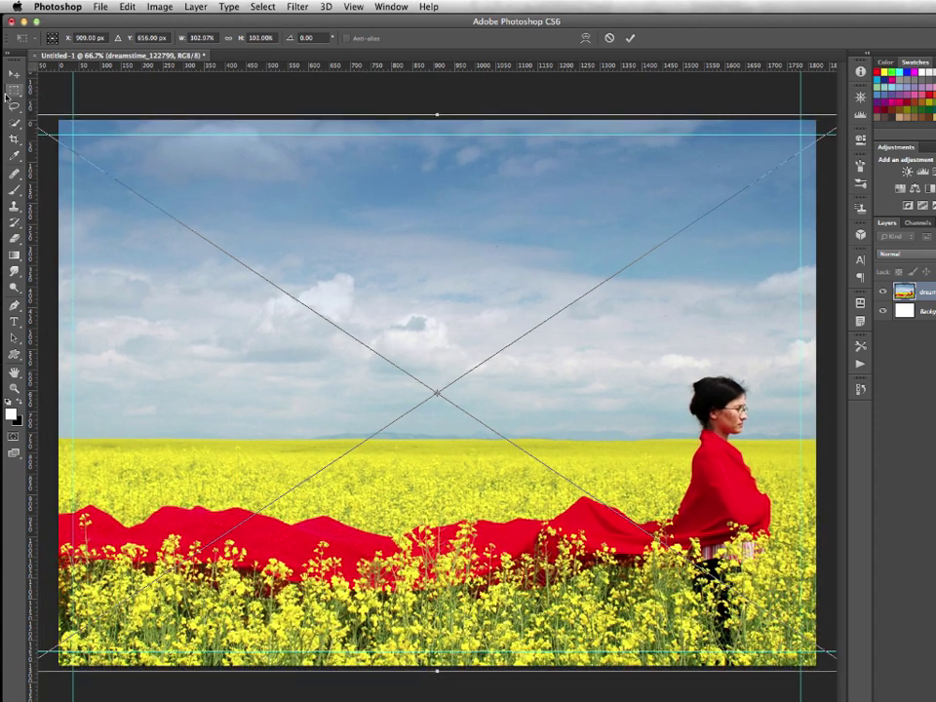
key(Return)
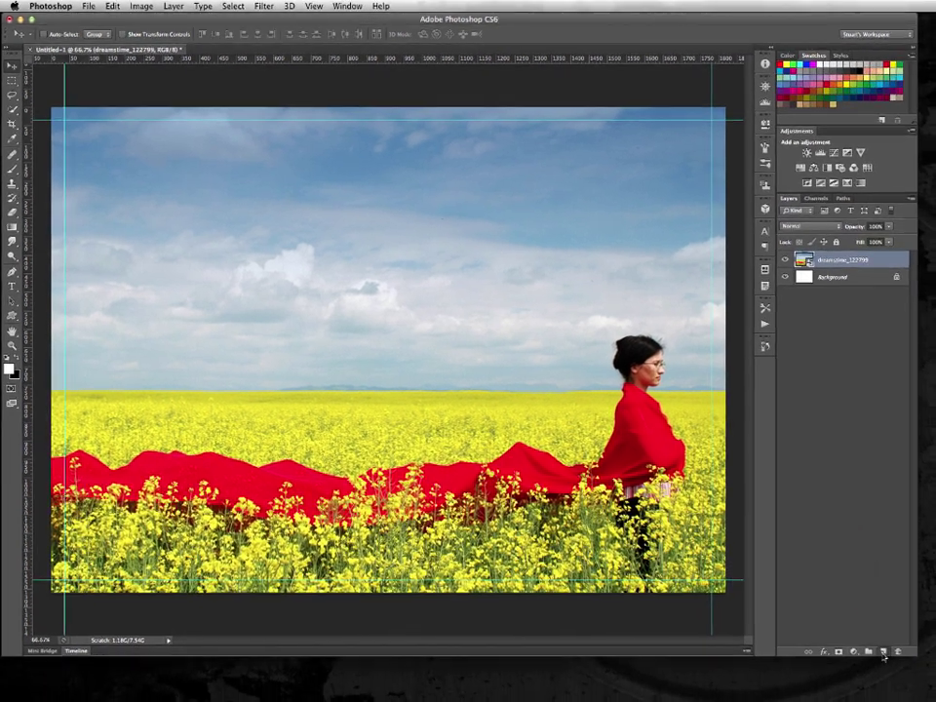
Add a new layer named 'crop'.
alt+click(880, 652)
text(crop)
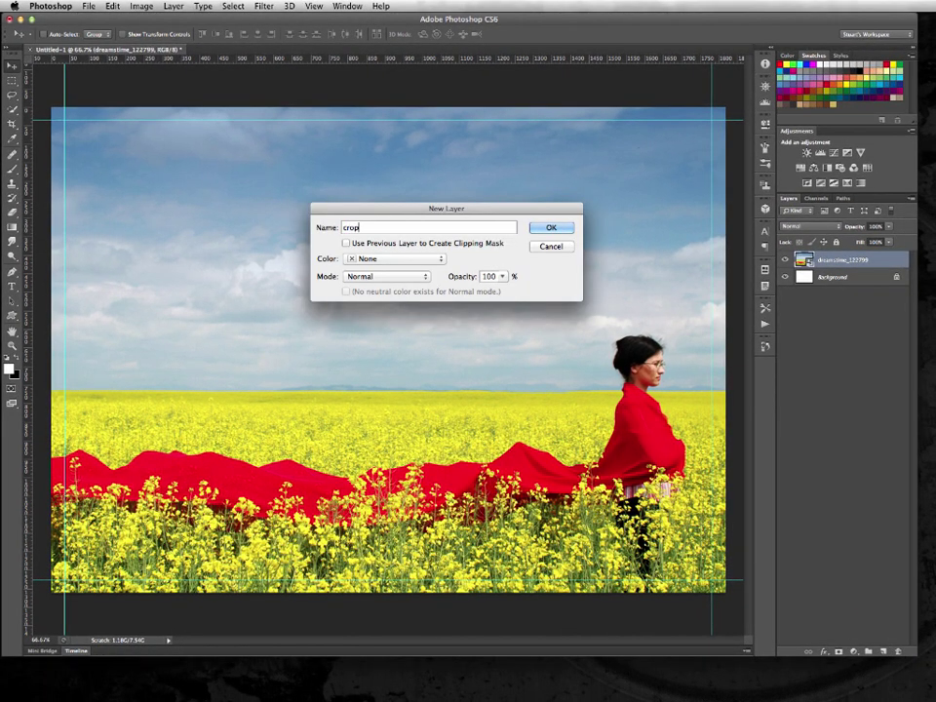
key(Return)
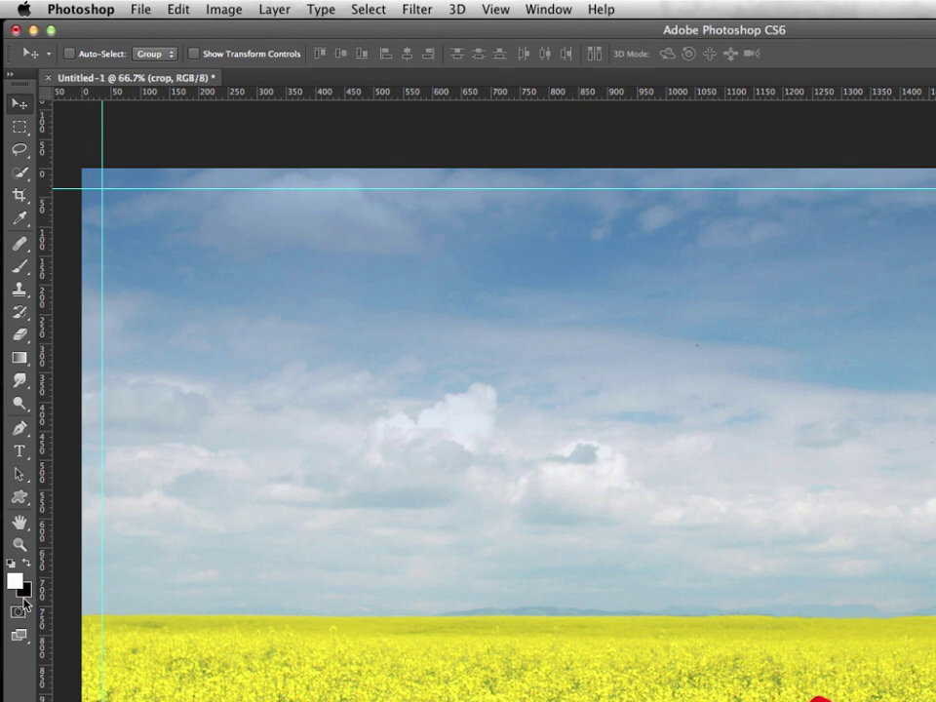
Return to the Move tool and make black the foreground colour.
key(i)
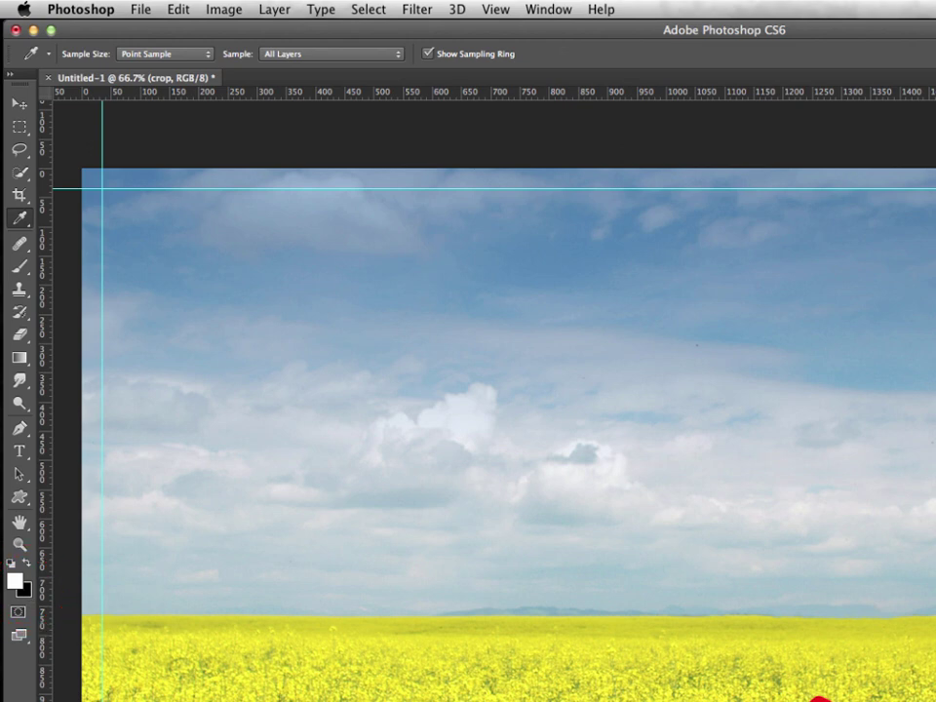
key(v)
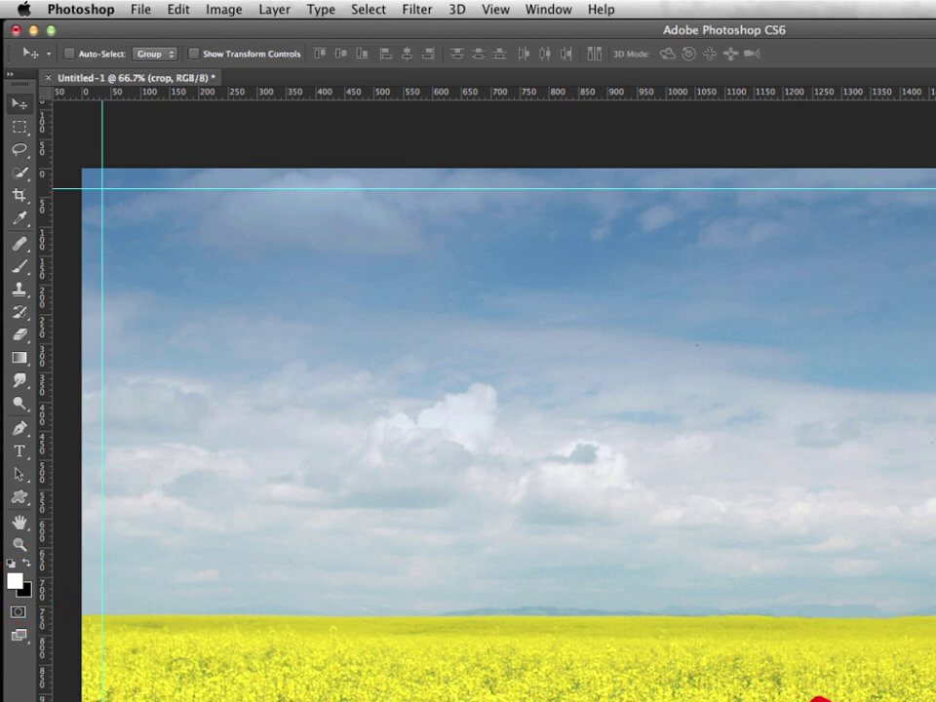
click(27, 563)
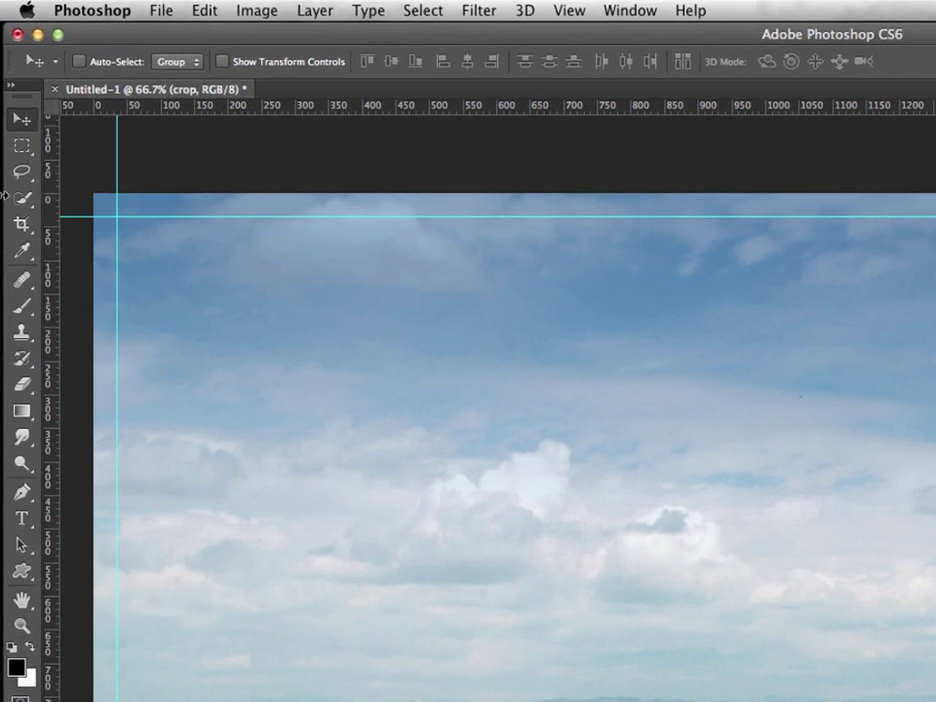
Stroke a 1 px black single-row selection along the top guide.
click(20, 129)
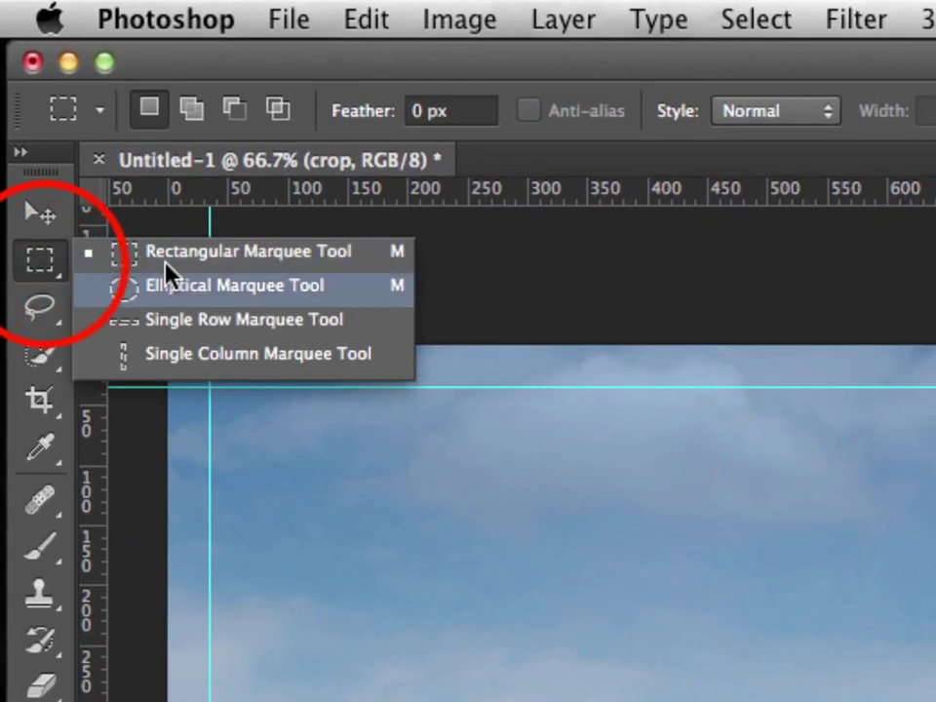
click(351, 324)
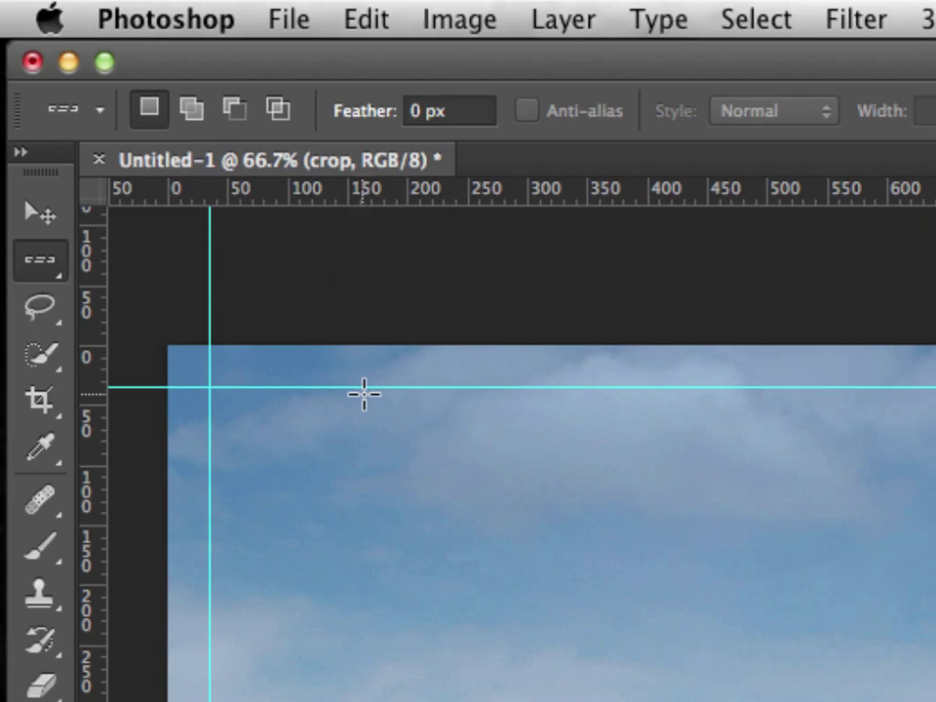
click(317, 389)
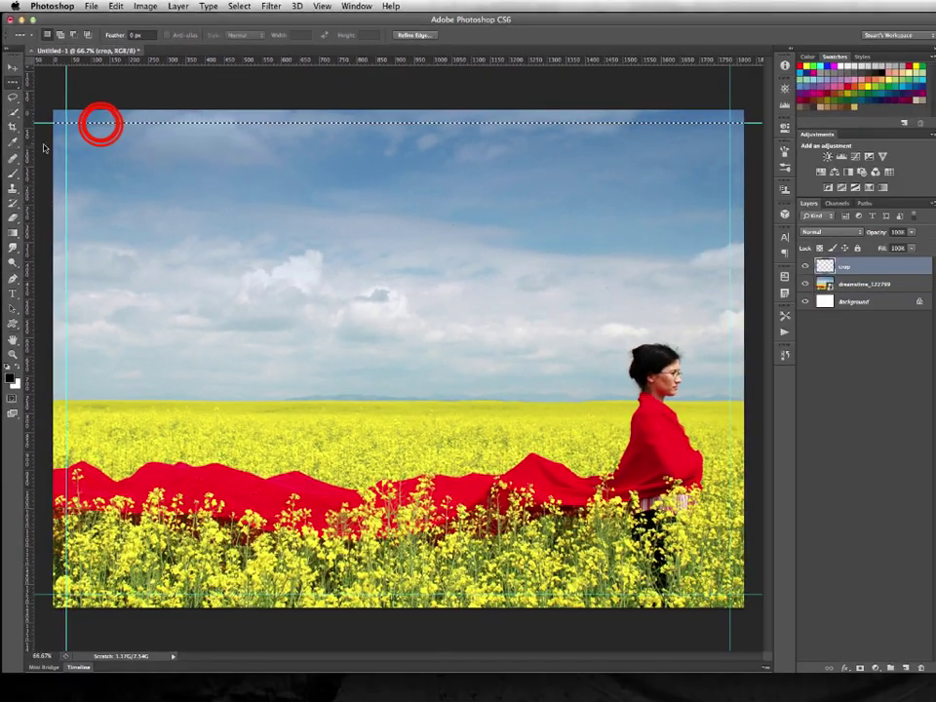
click(115, 6)
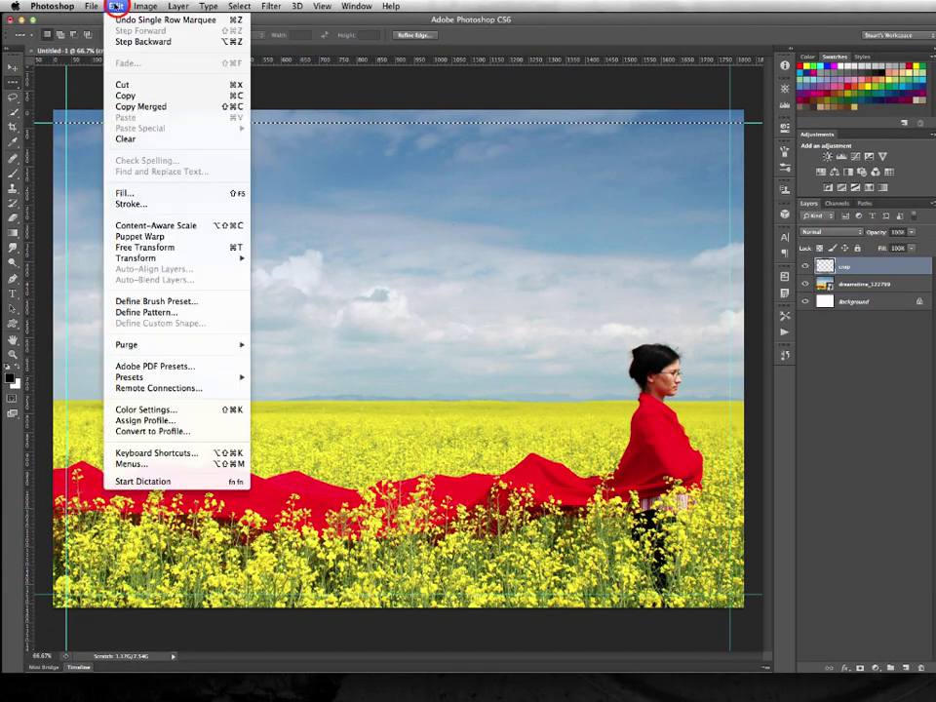
click(156, 203)
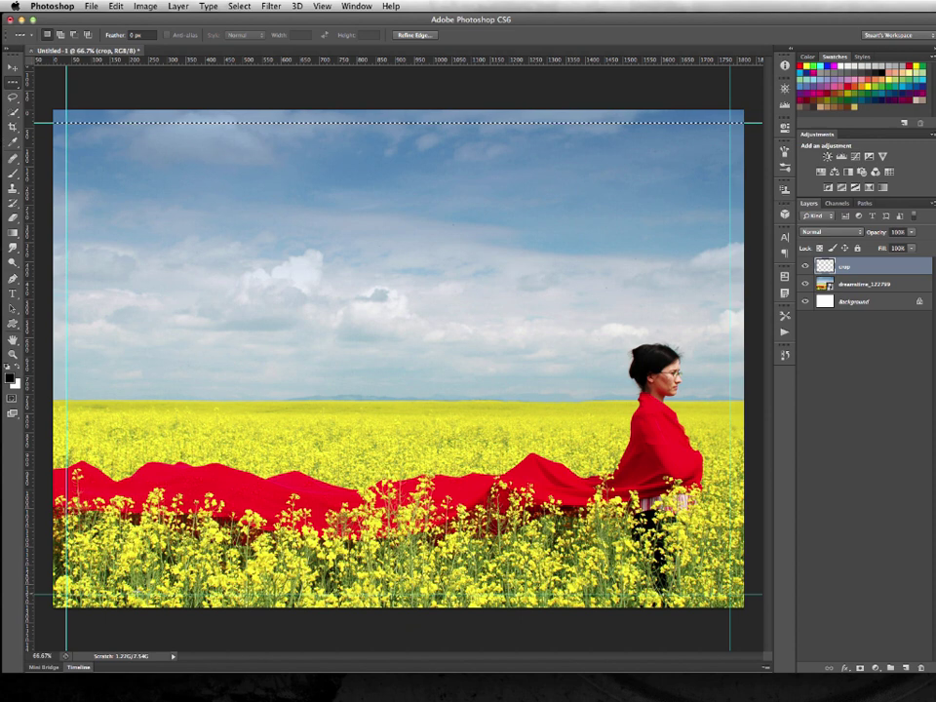
drag(146, 573, 140, 590)
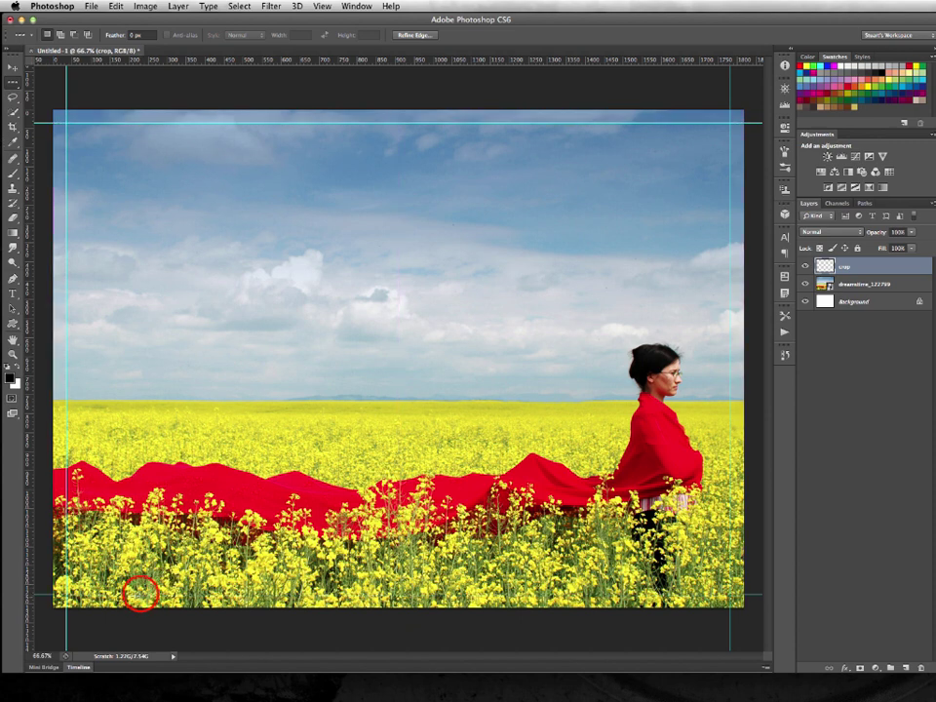
click(115, 6)
click(131, 203)
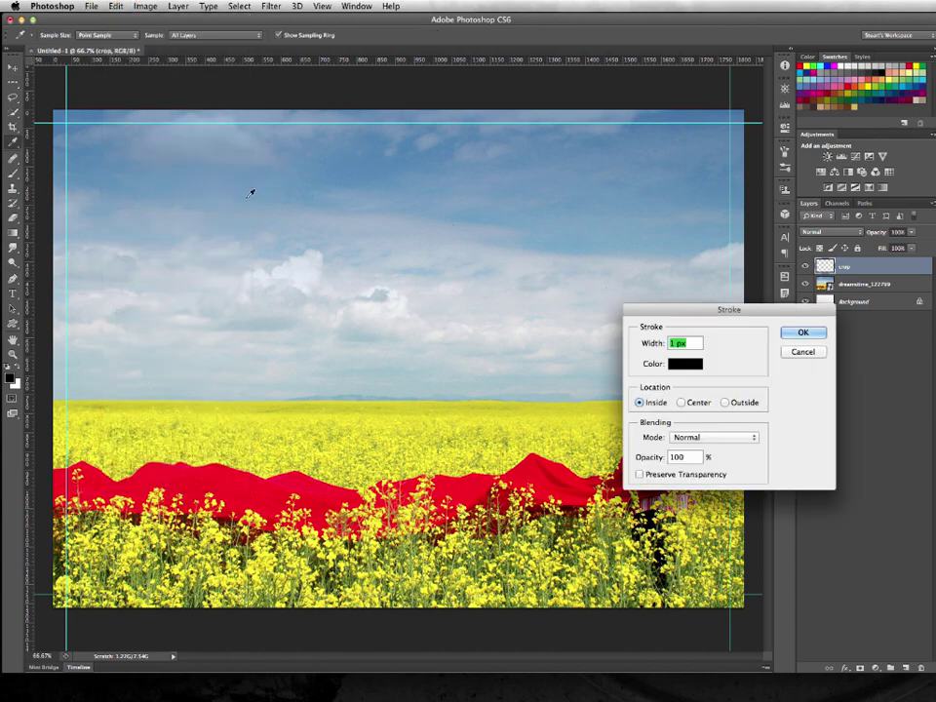
click(799, 334)
Stroke a 1 px black single-column selection along the left guide.
click(13, 82)
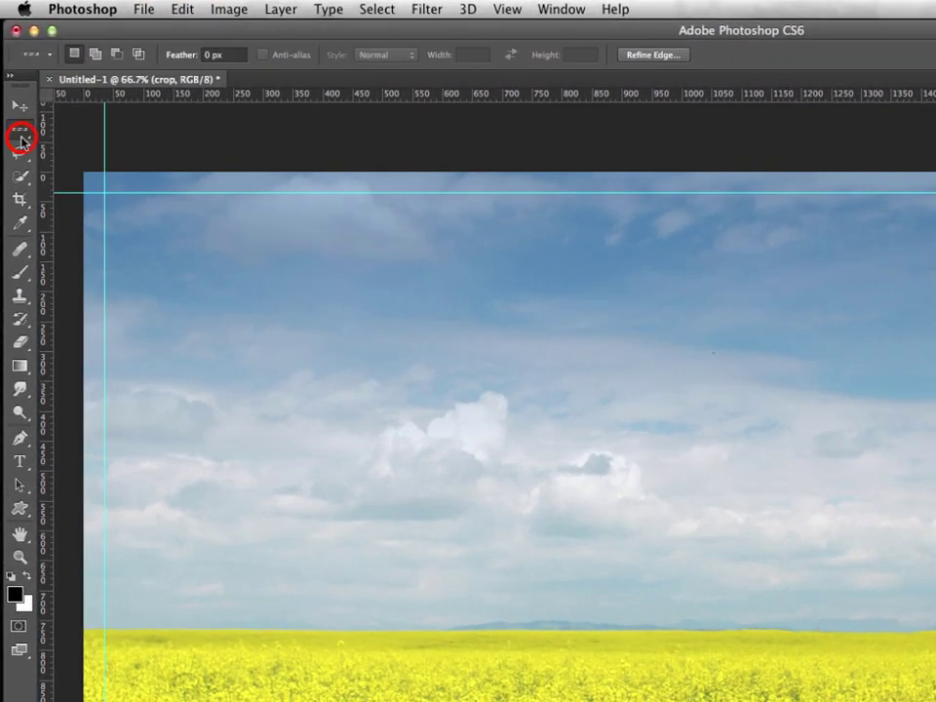
click(22, 141)
click(87, 177)
click(103, 159)
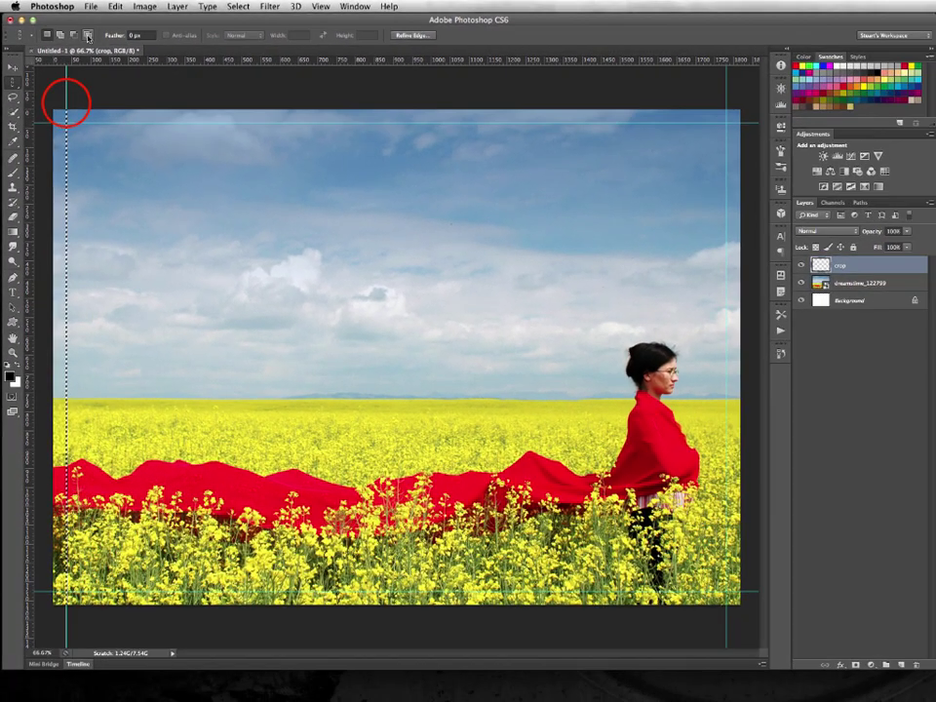
click(115, 6)
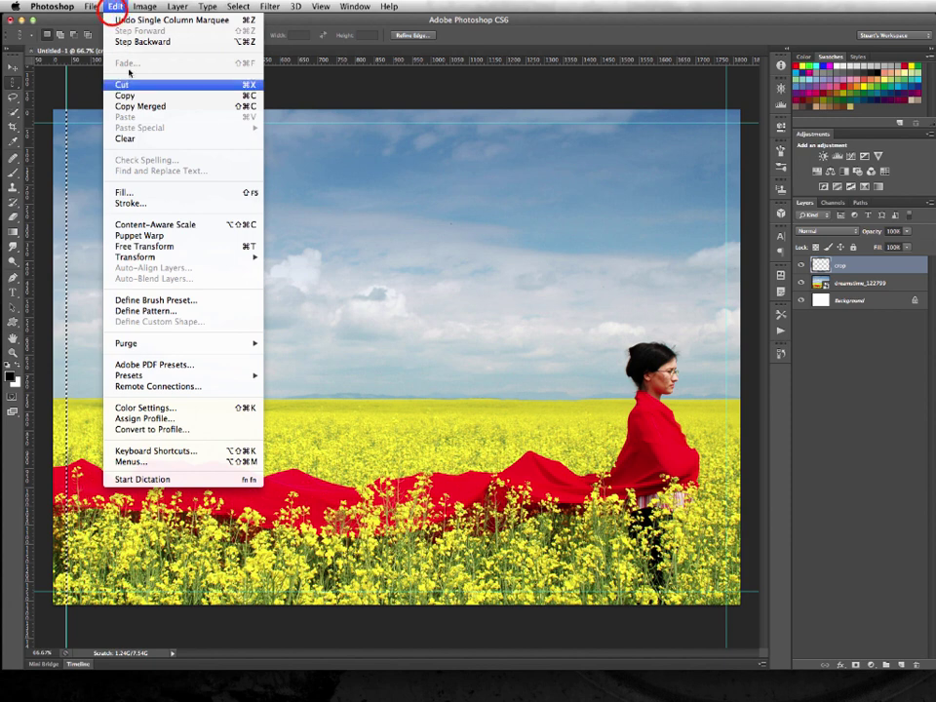
click(144, 203)
click(797, 332)
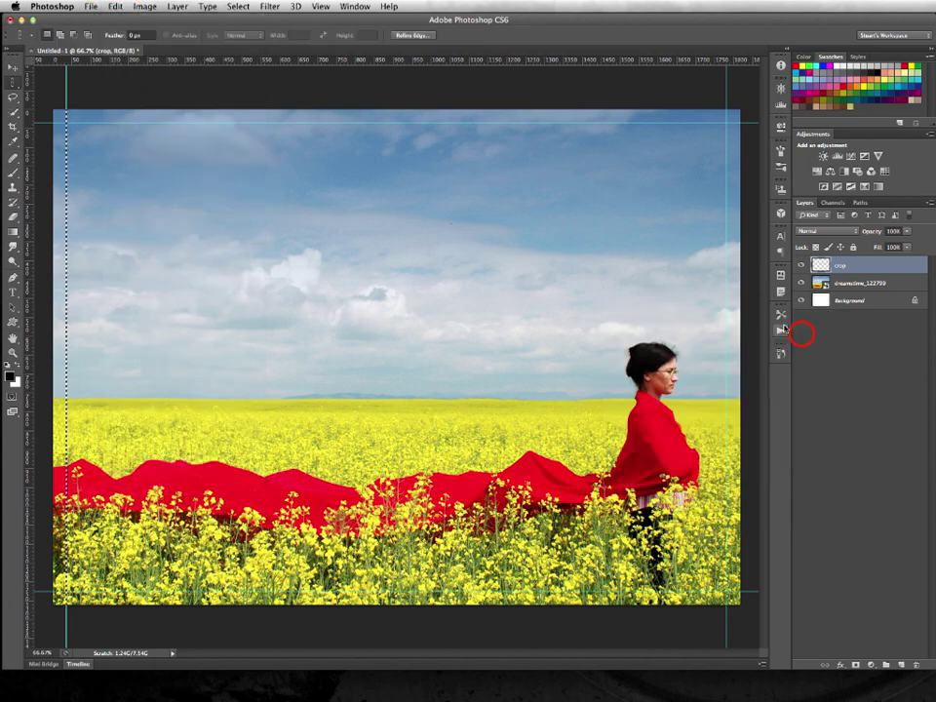
Move the column selection to the right guide and stroke it black.
click(726, 250)
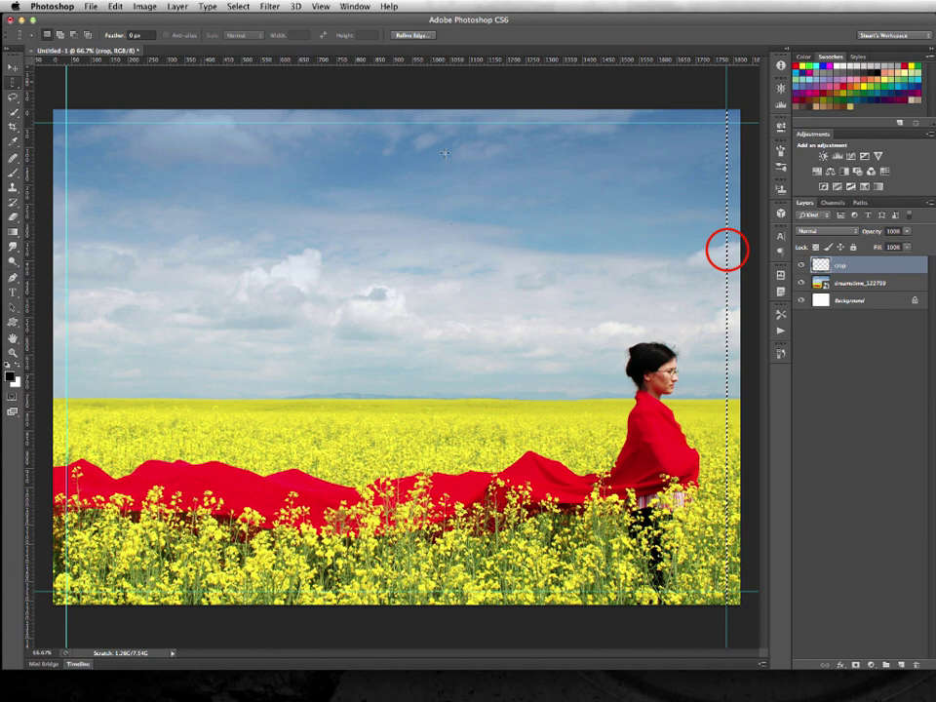
click(115, 6)
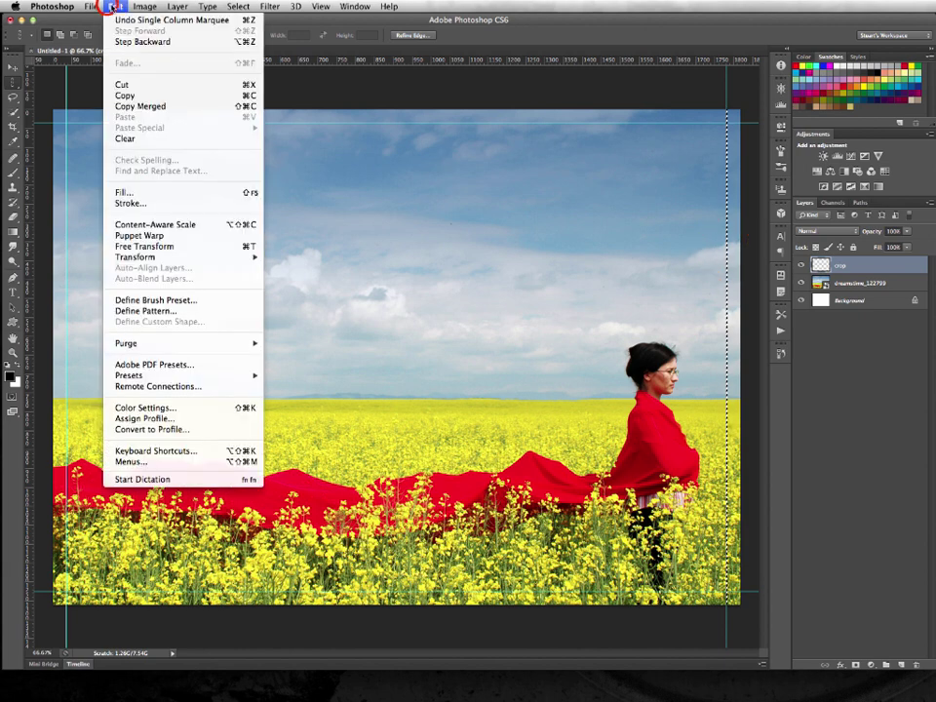
click(144, 204)
click(797, 332)
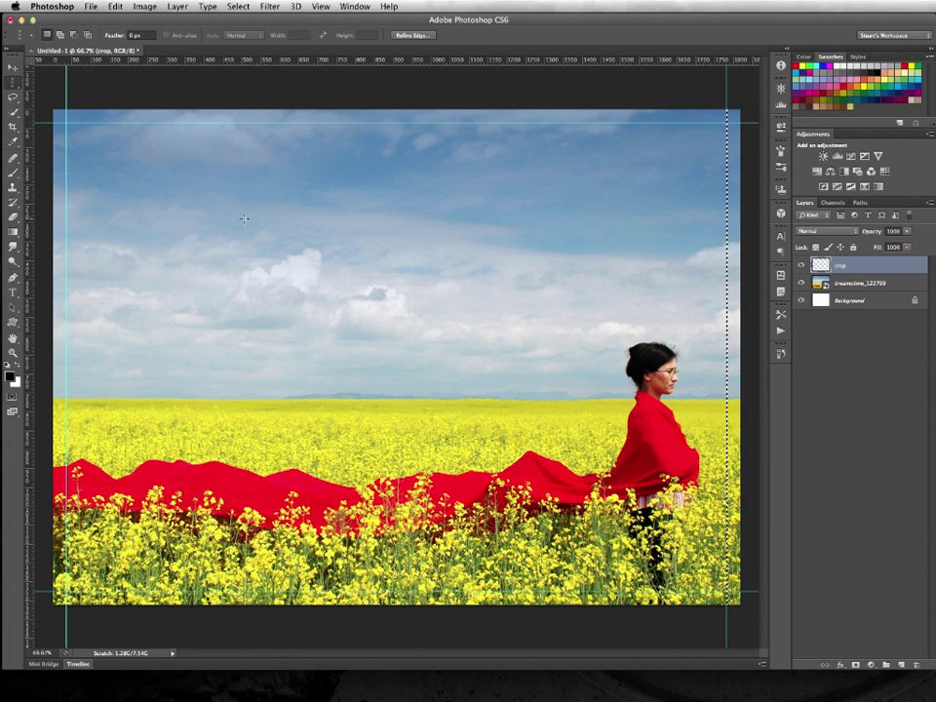
Deselect and hide the guides to reveal the black crop lines.
key(super+d)
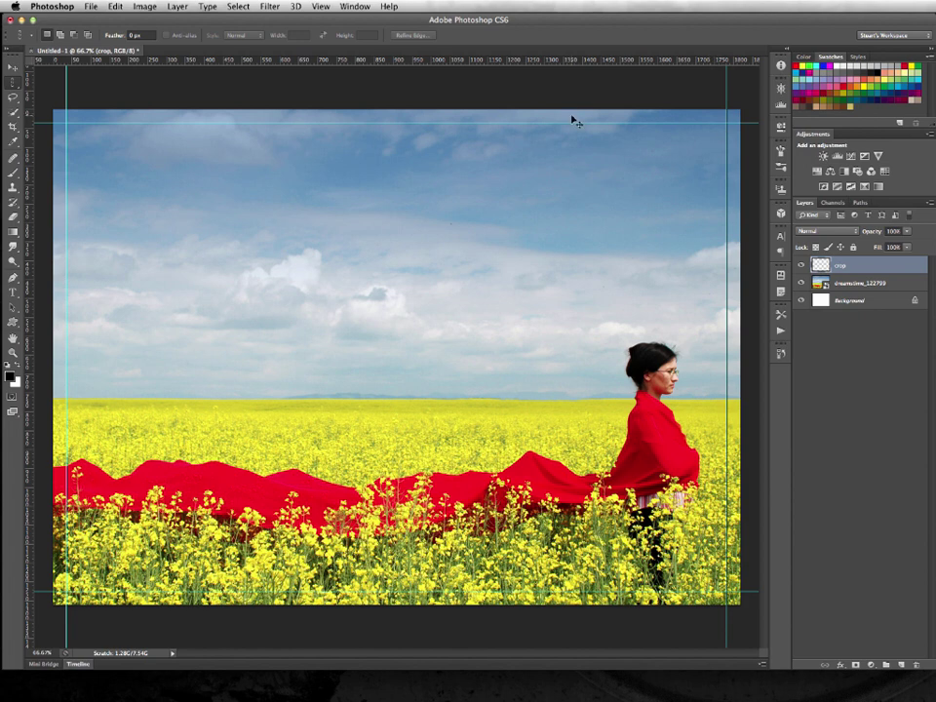
key(super+semicolon)
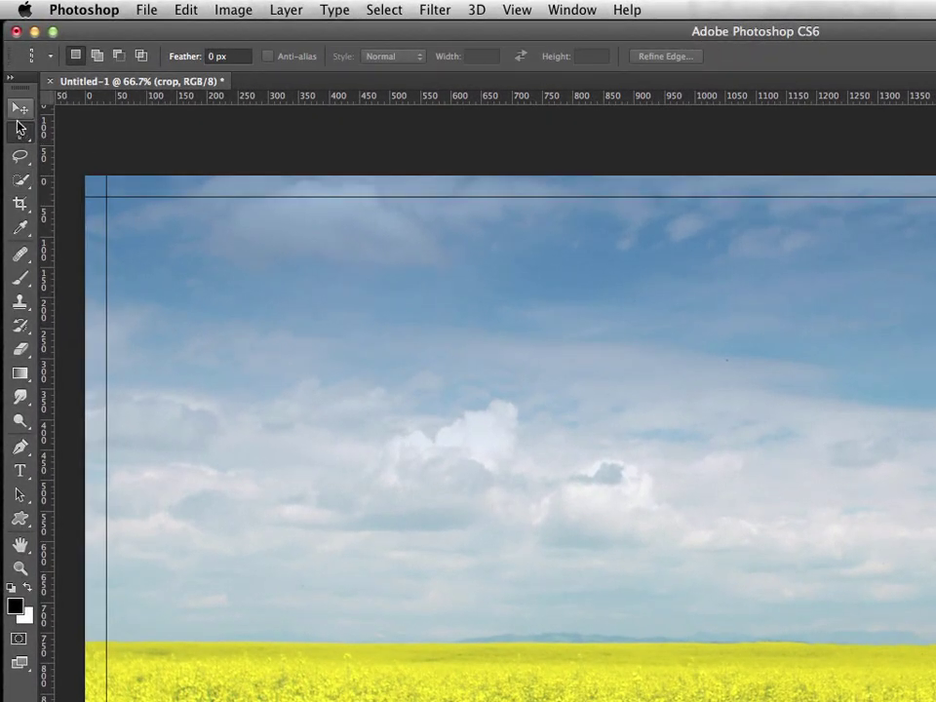
Select between the crop corners with a Normal-style rectangular marquee to trim the lines, then deselect.
click(18, 84)
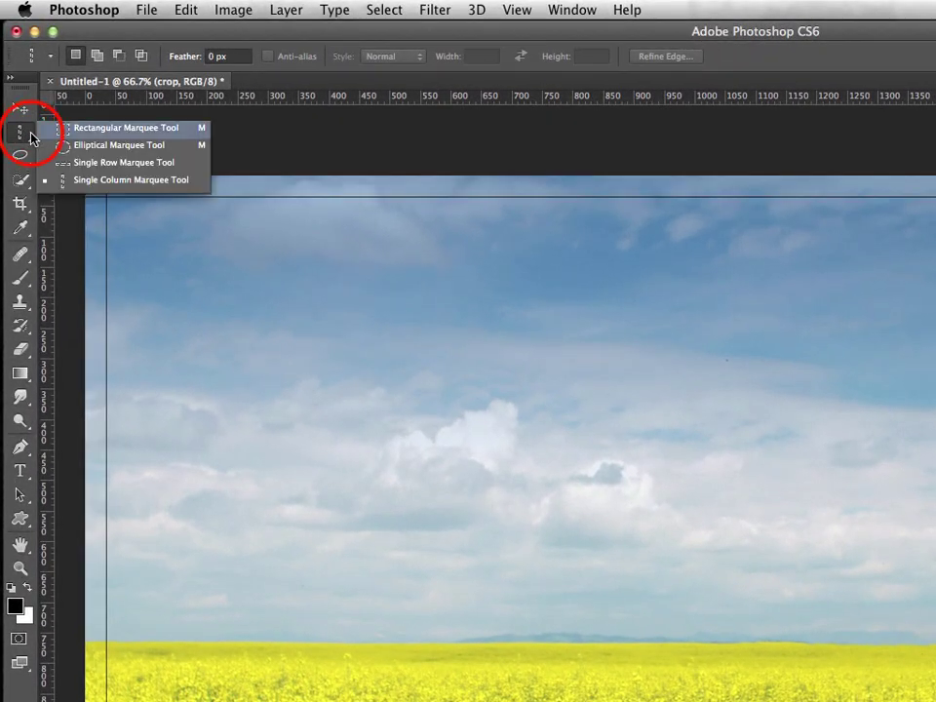
click(98, 128)
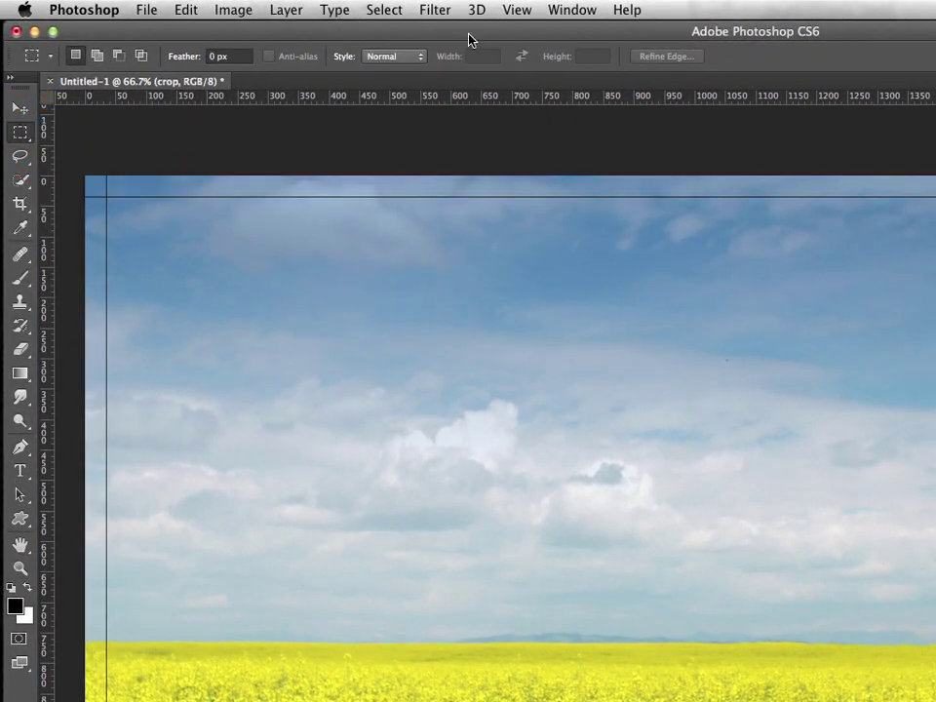
click(406, 61)
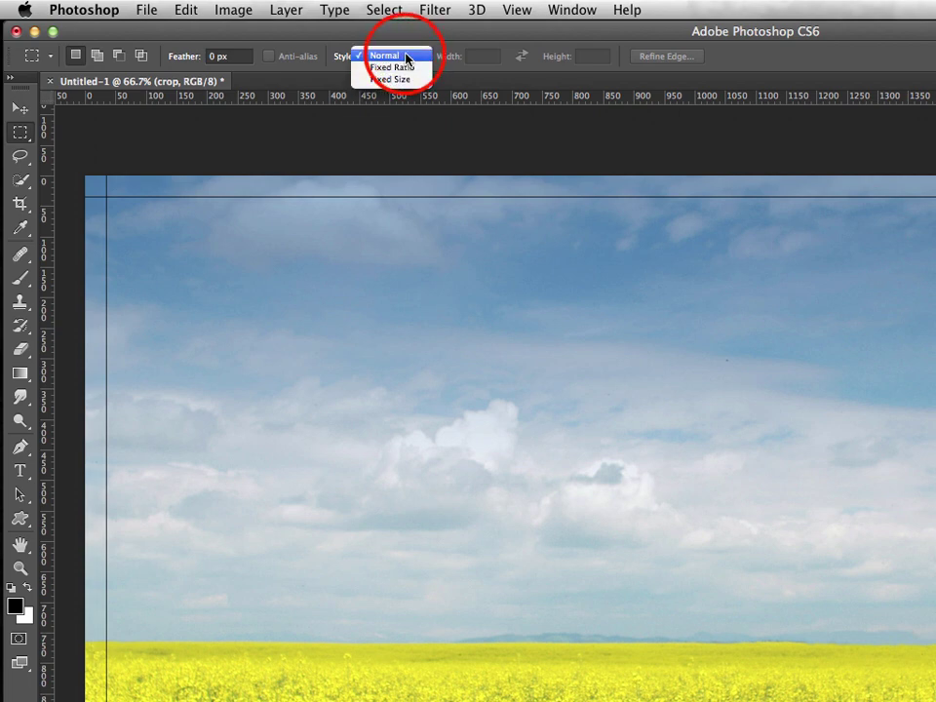
click(402, 60)
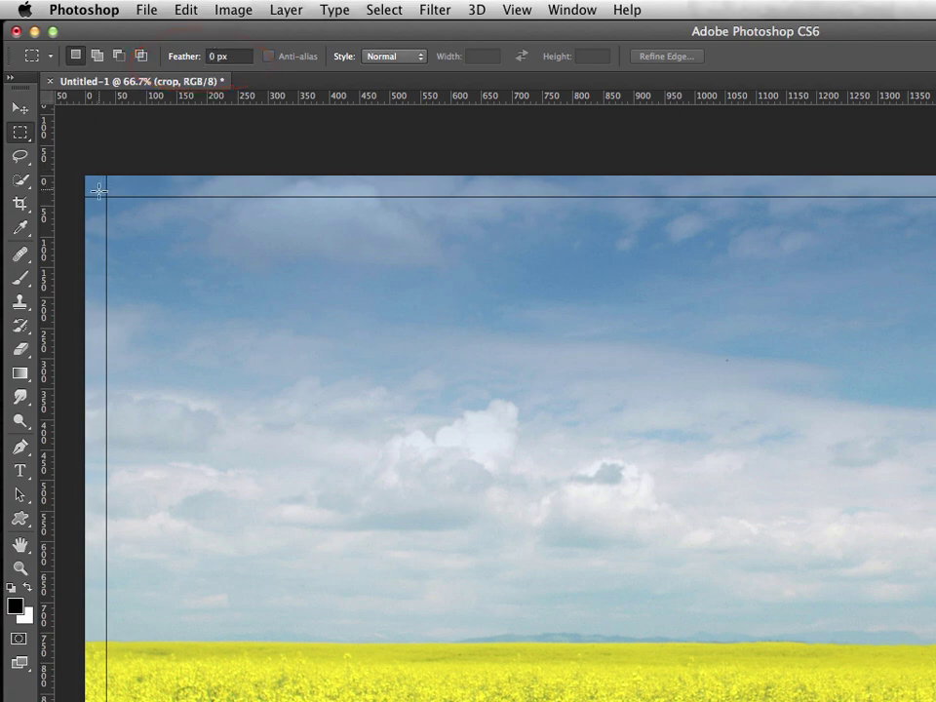
drag(98, 188, 935, 701)
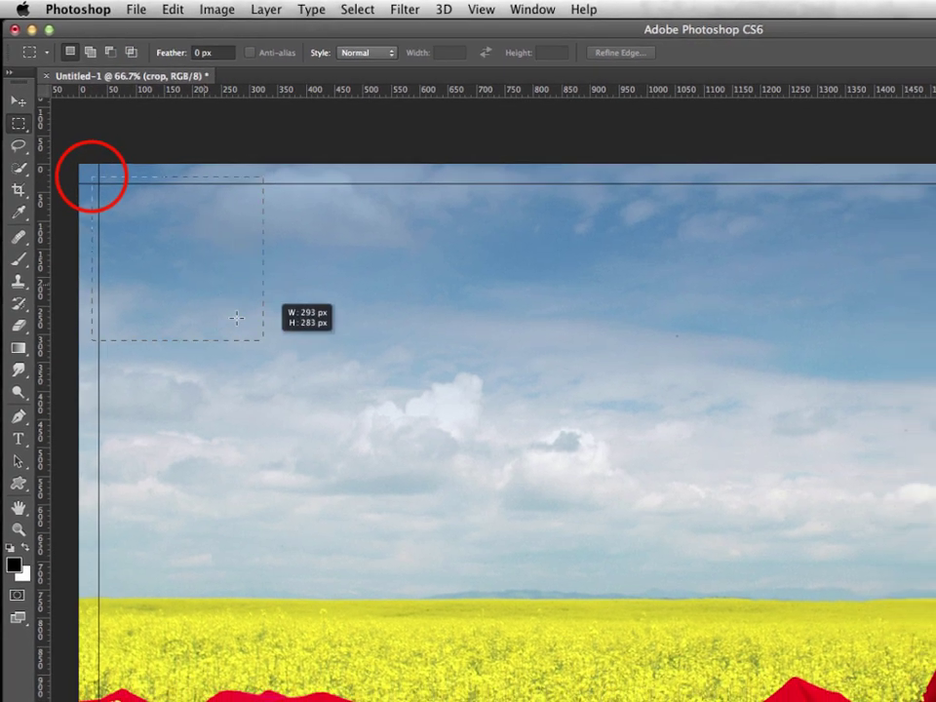
drag(699, 595, 734, 596)
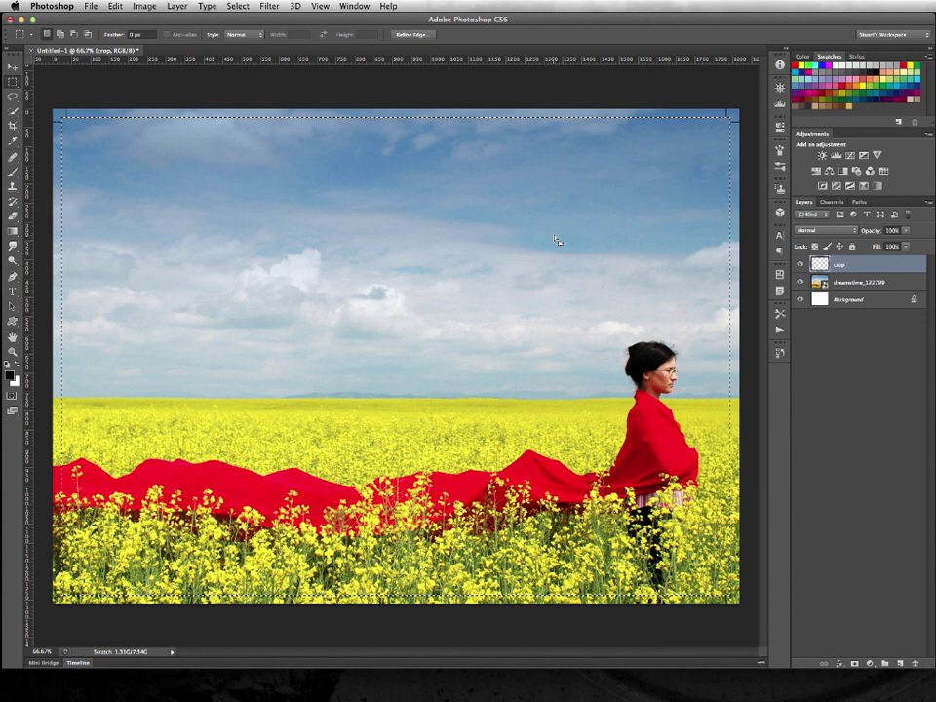
key(super+d)
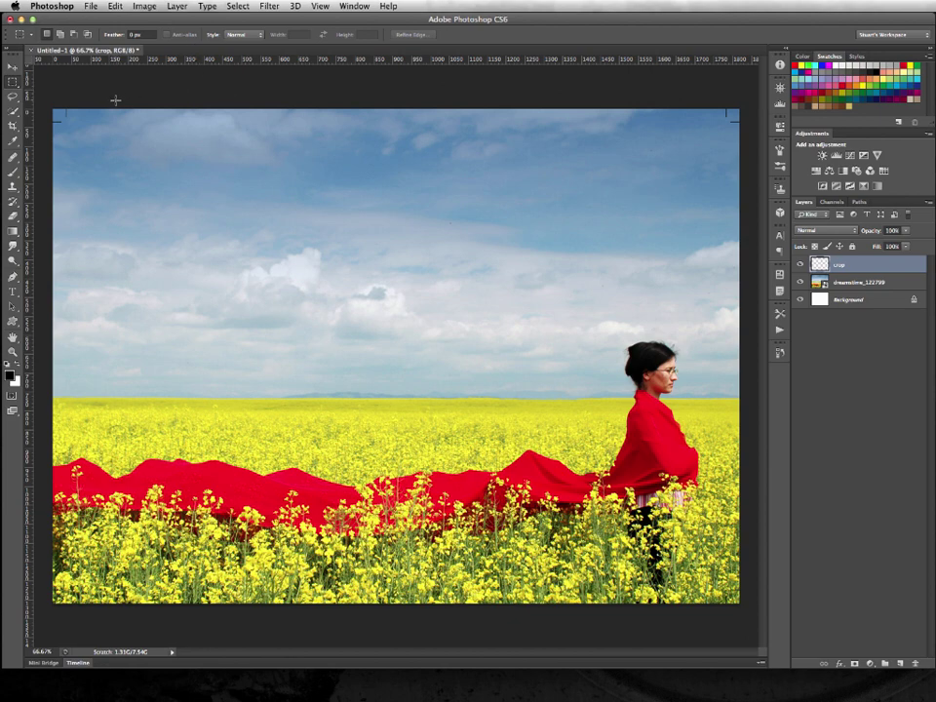
Save a layerless copy as Photoshop PDF named 'test'.
click(90, 6)
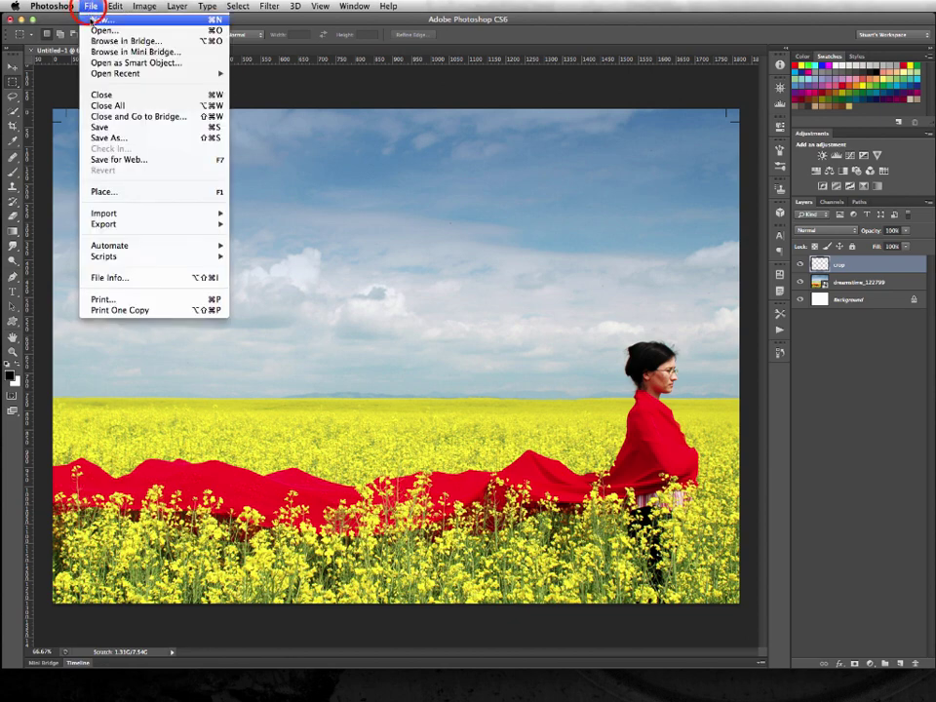
click(110, 139)
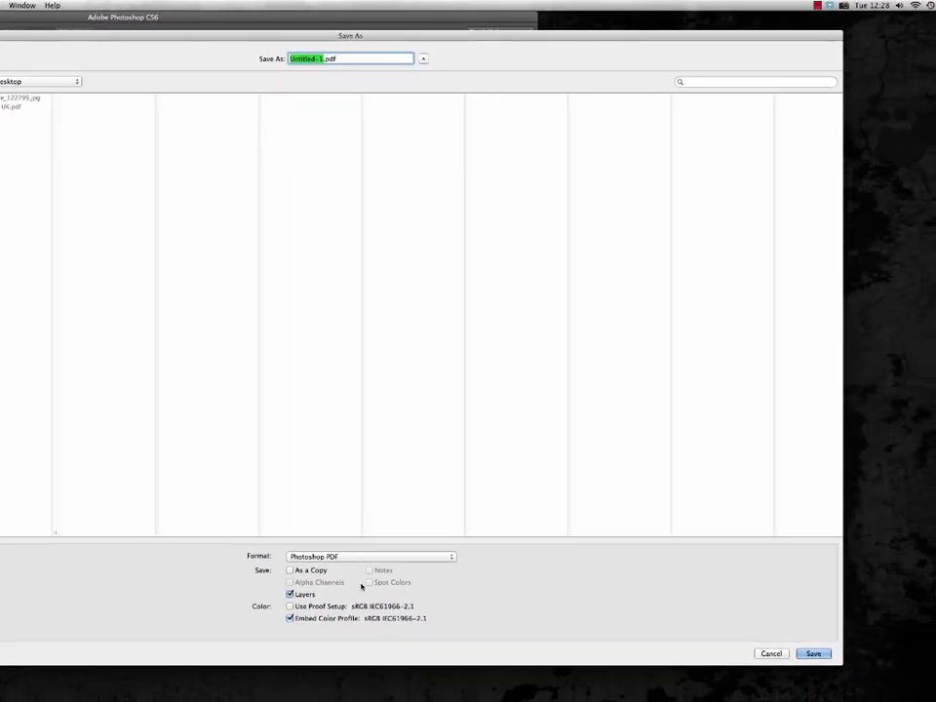
click(713, 627)
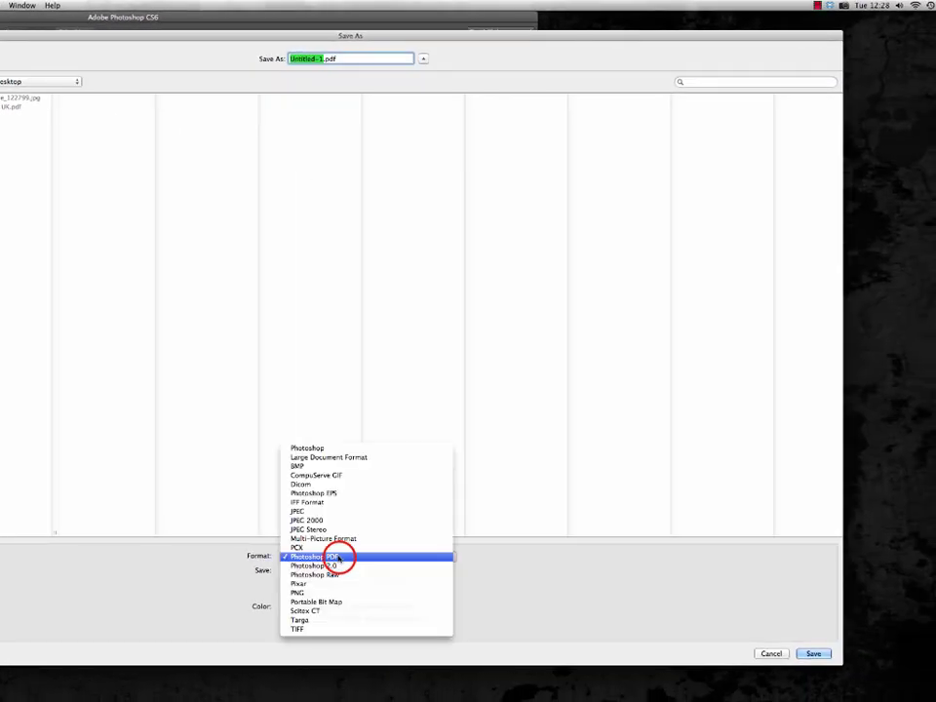
click(495, 557)
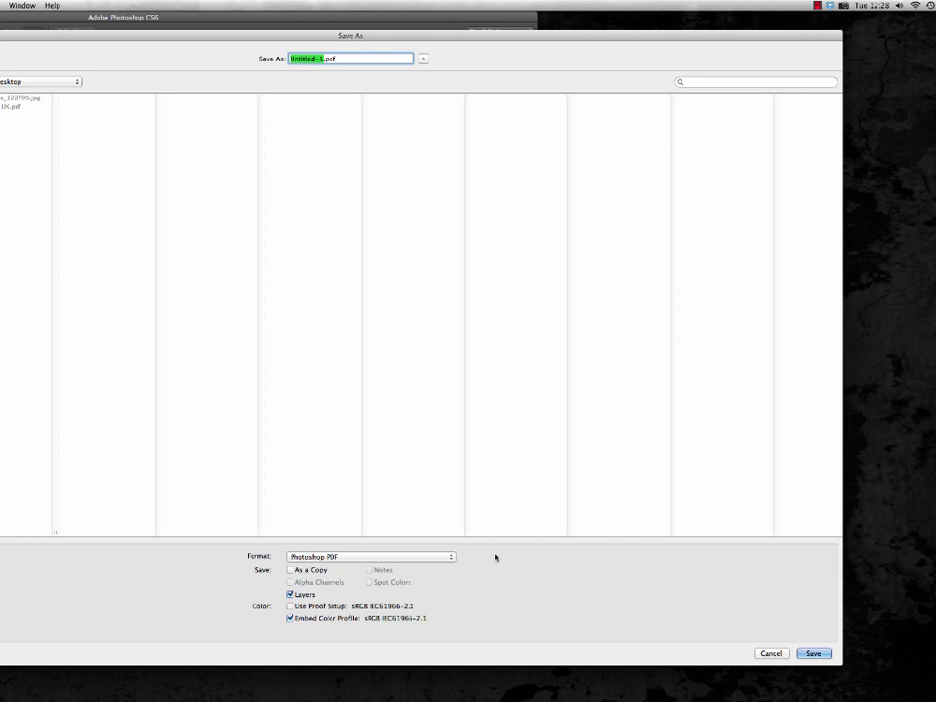
click(307, 596)
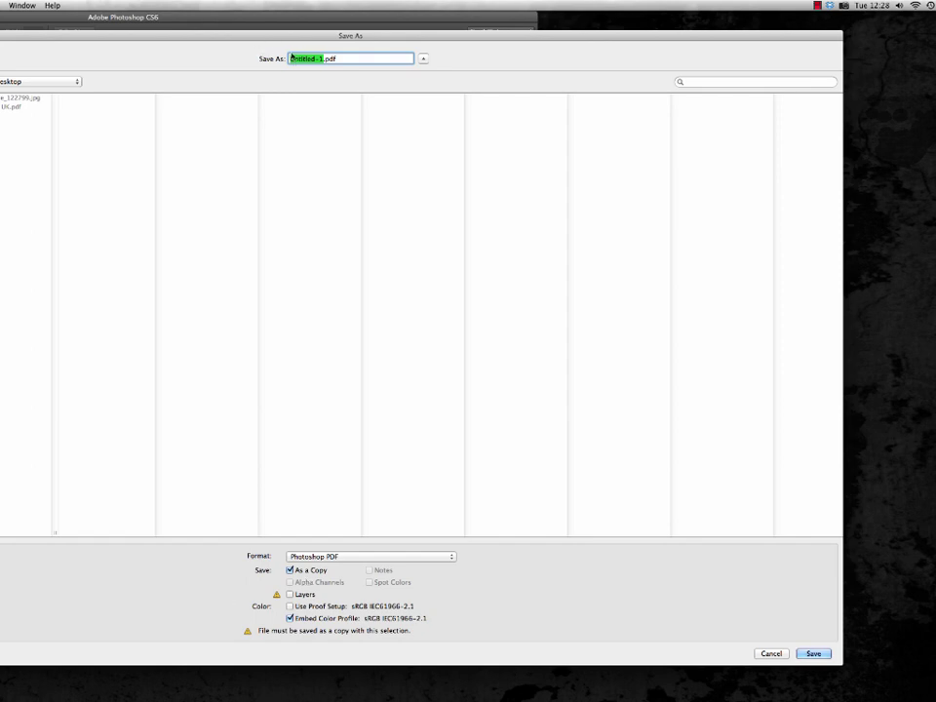
text(test)
Apply the hi-res crop and bleed preset, disable fast web preview, enable View PDF After Saving.
click(880, 662)
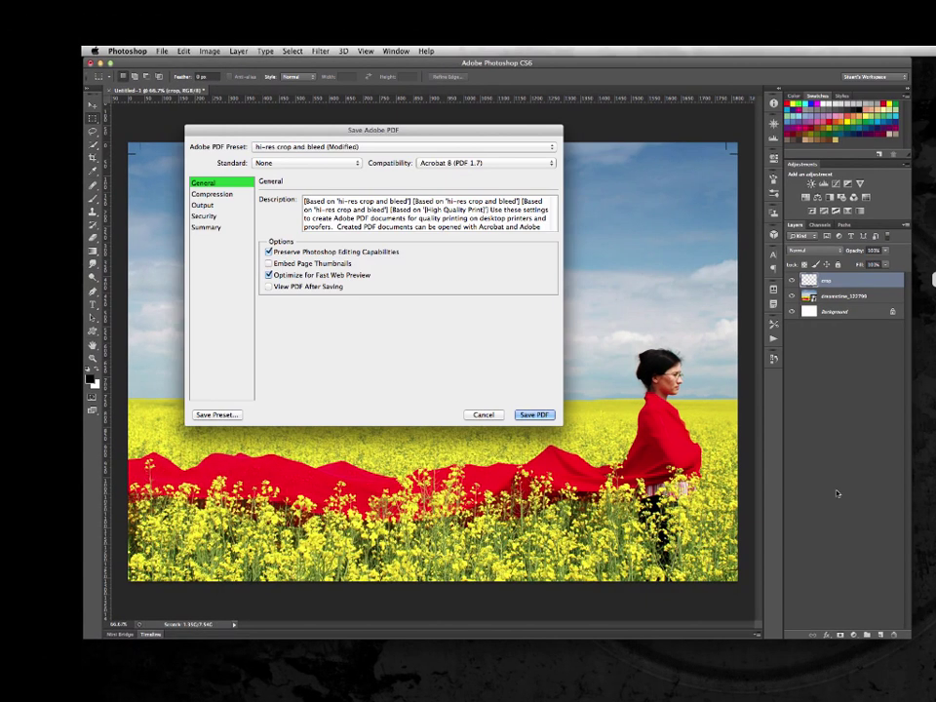
click(319, 147)
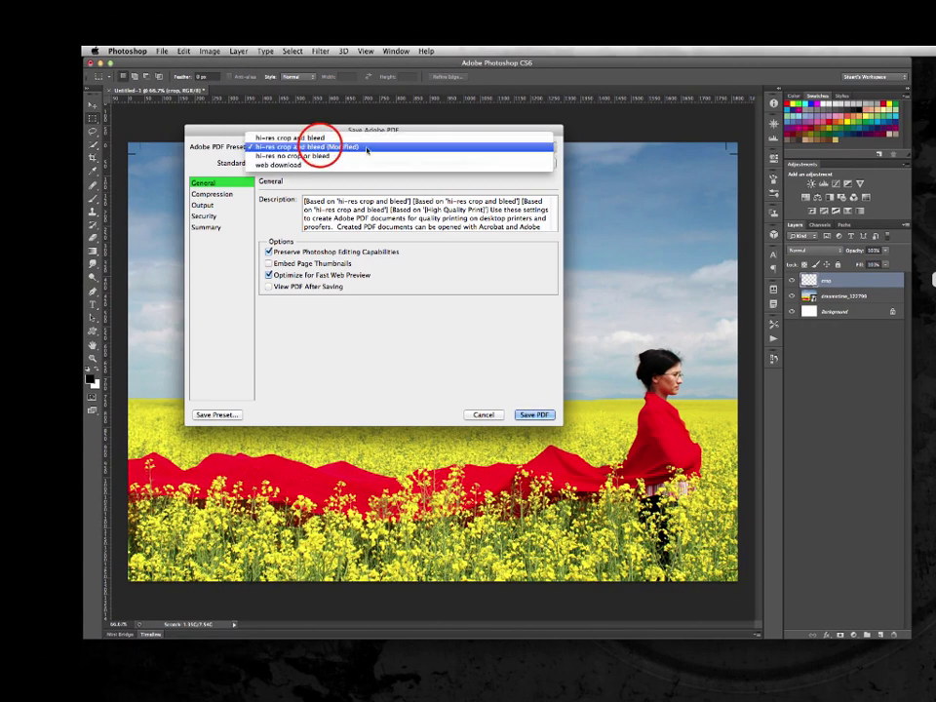
click(330, 139)
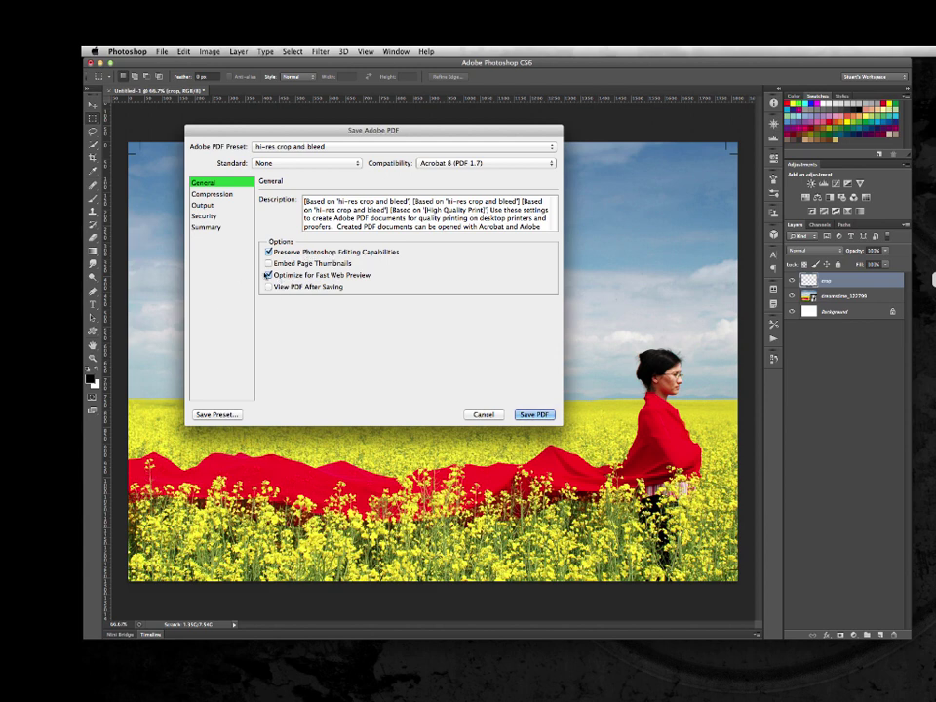
click(268, 275)
click(268, 287)
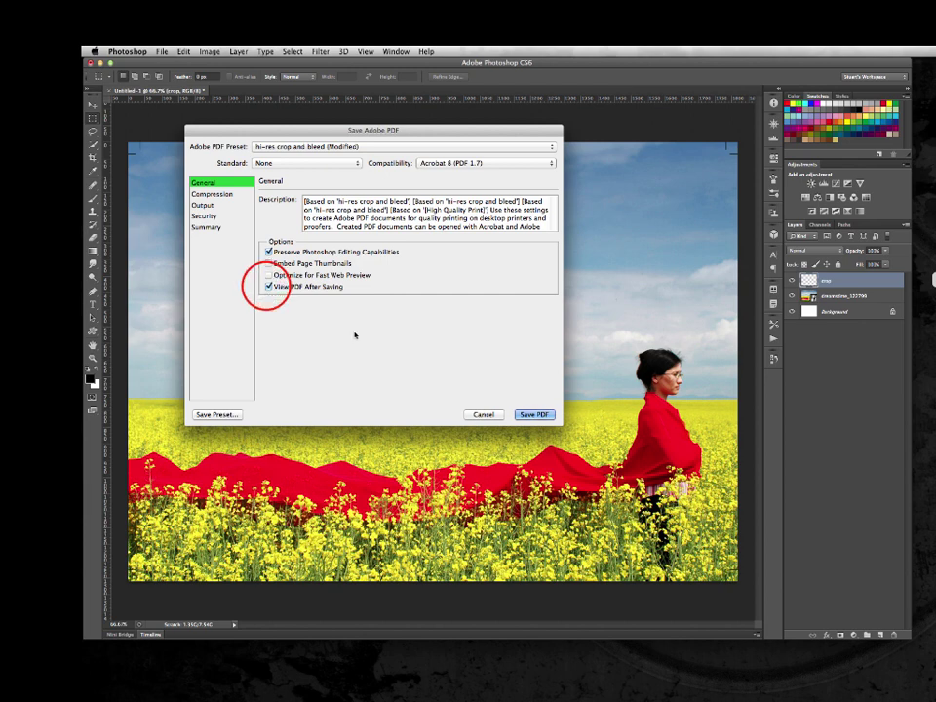
click(210, 194)
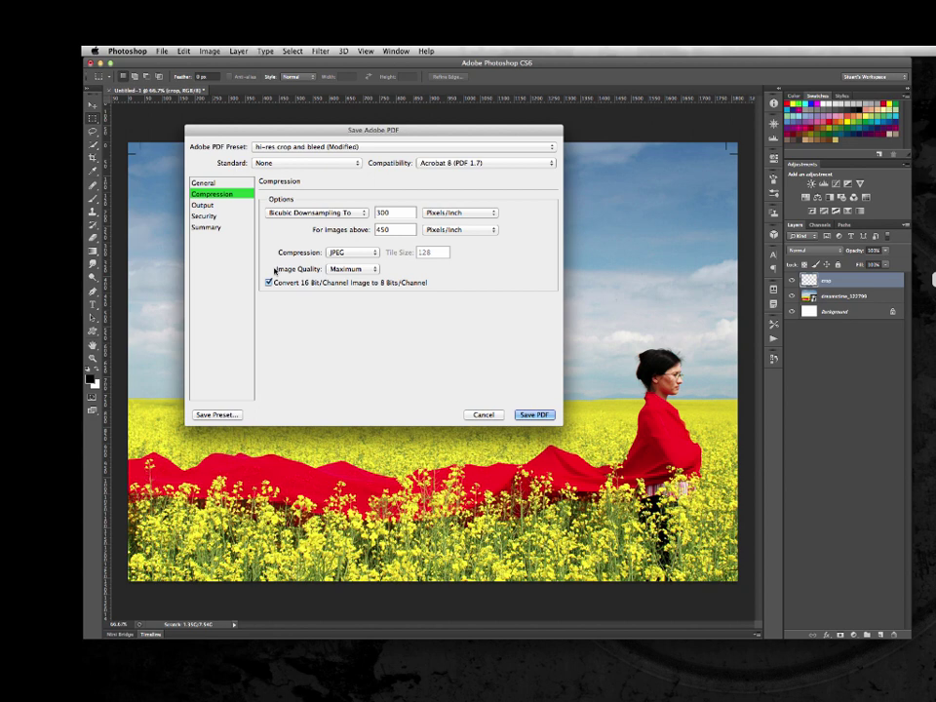
Keep JPEG compression, review Output, Security and Summary, and save the PDF.
click(353, 252)
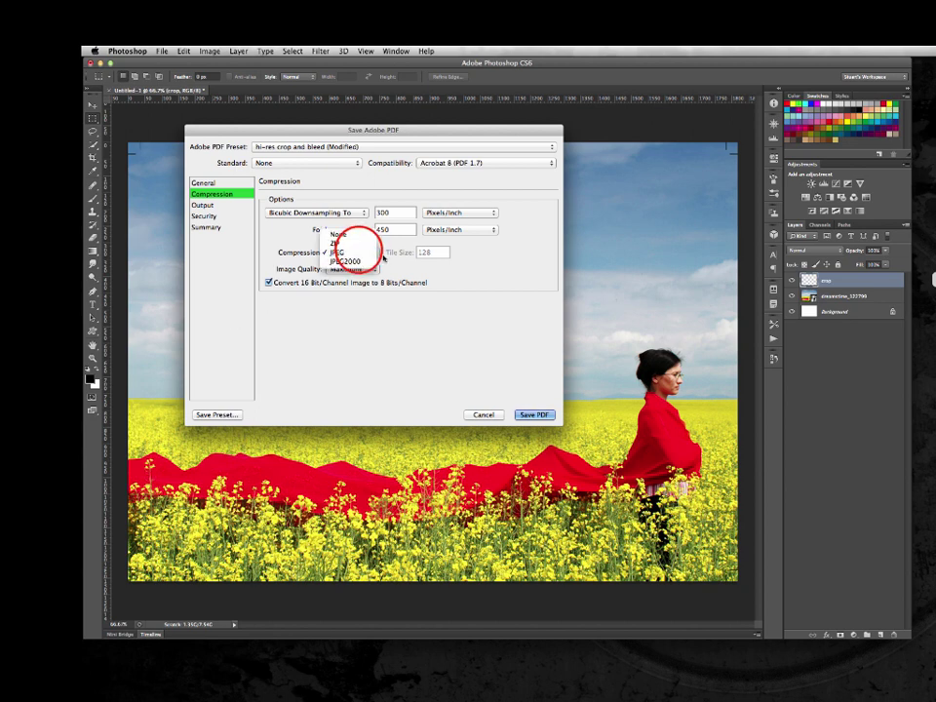
click(388, 252)
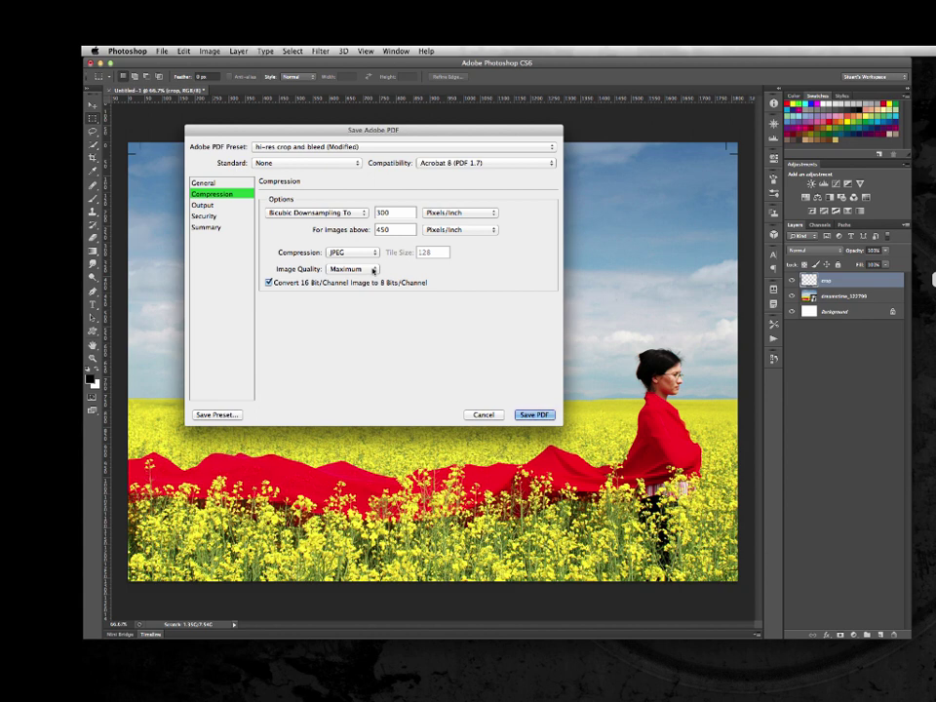
click(207, 206)
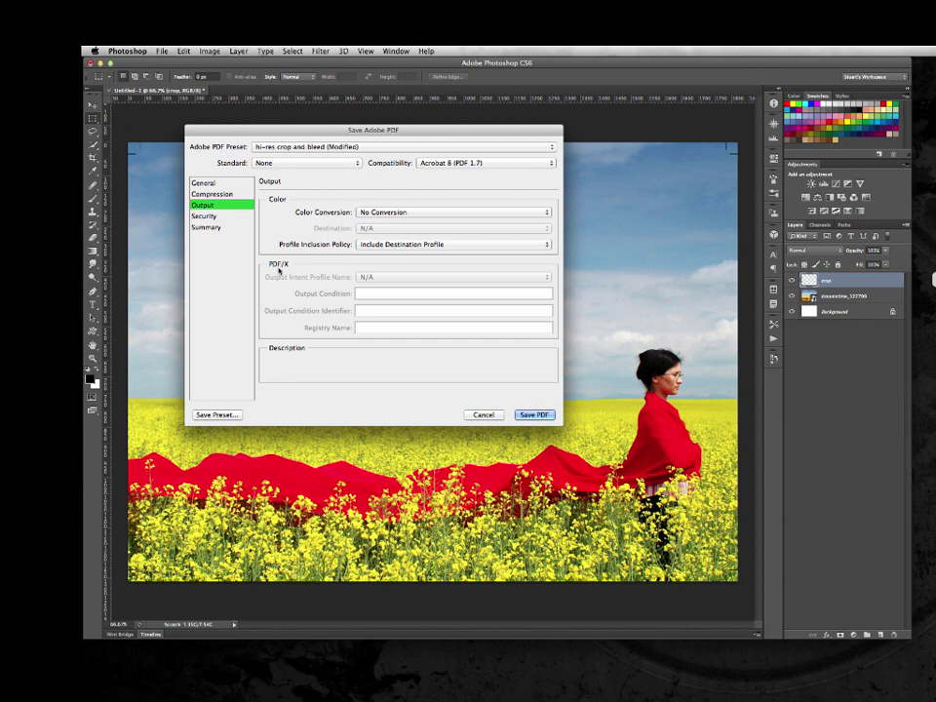
click(212, 216)
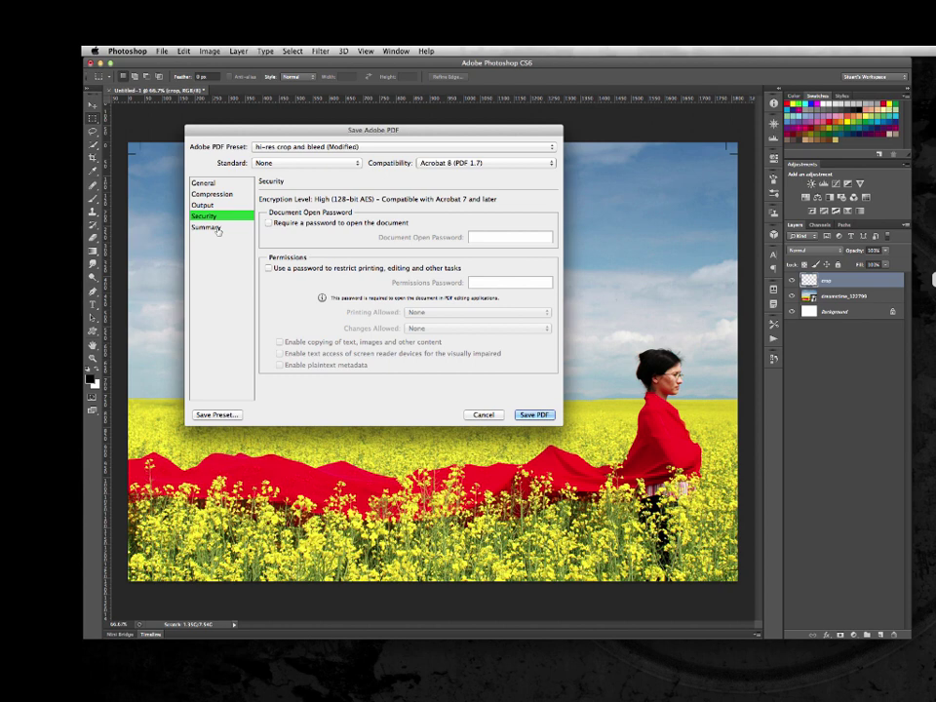
click(217, 227)
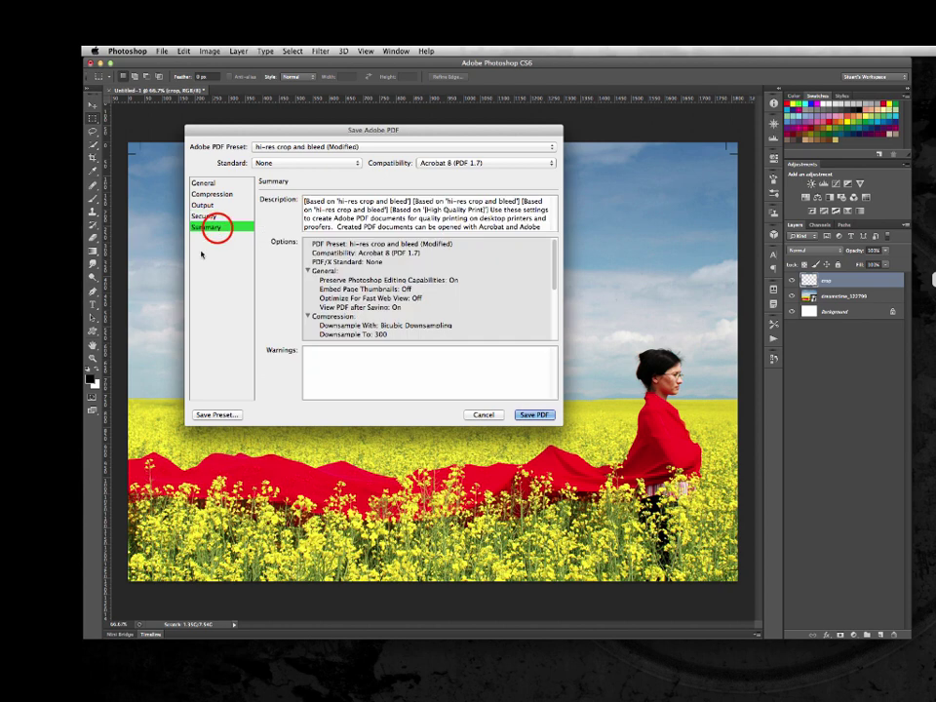
click(536, 416)
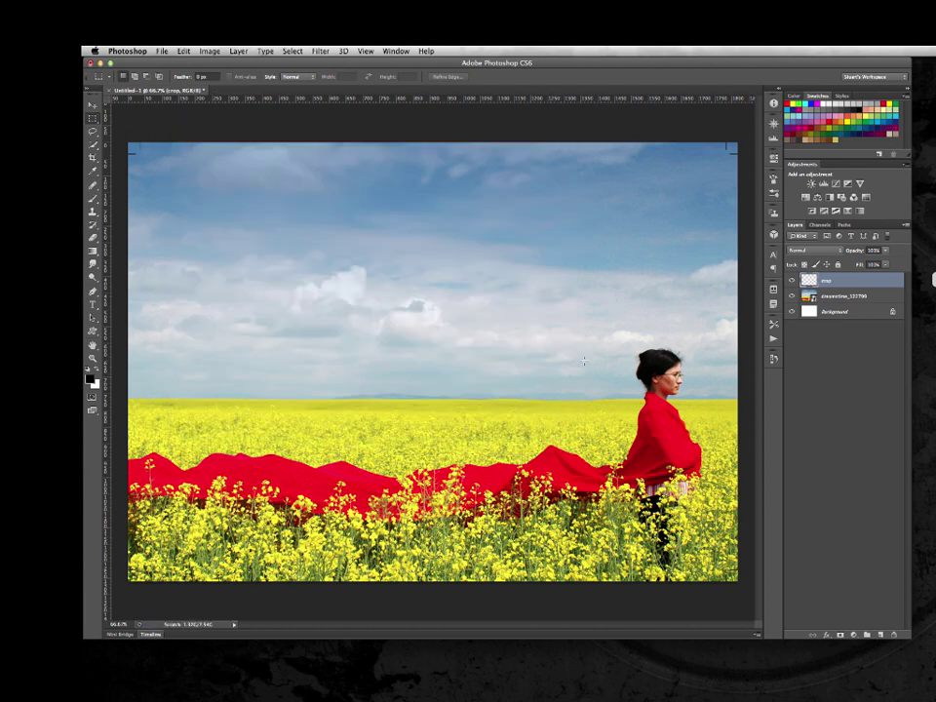